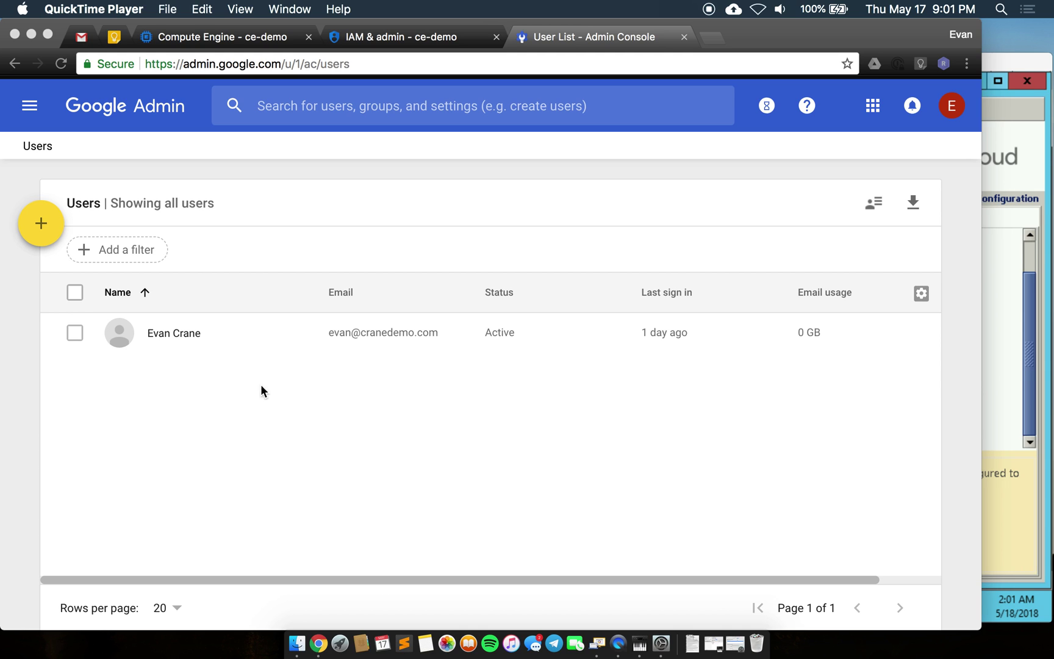
# Go to Directory > Groups in the Admin console and confirm the domain has no groups yet
pyautogui.click(28, 111)
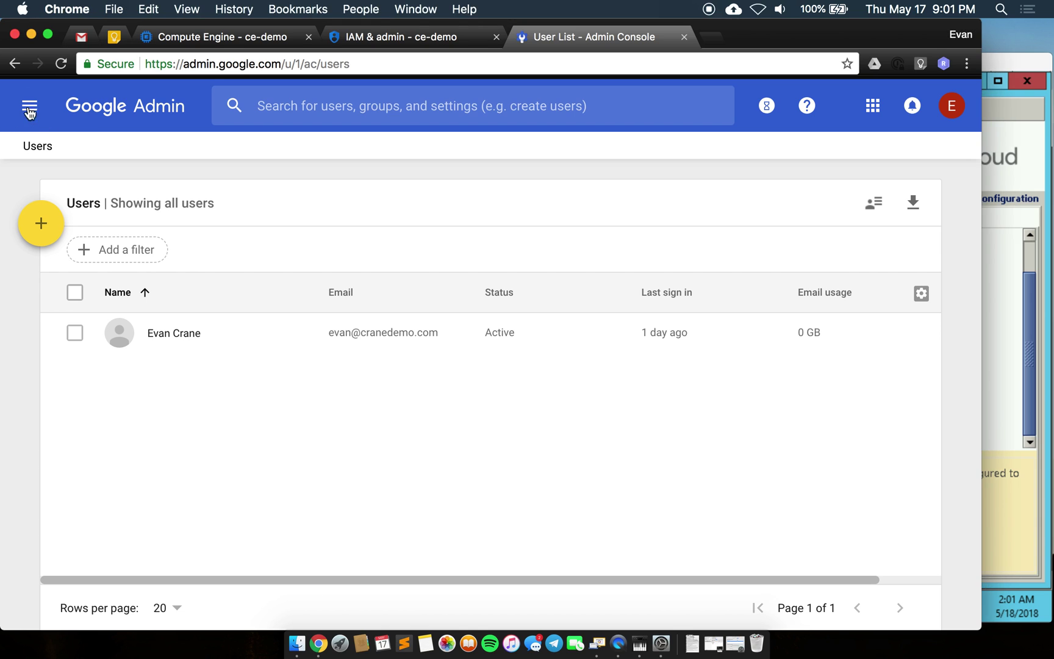
pyautogui.moveTo(77, 244)
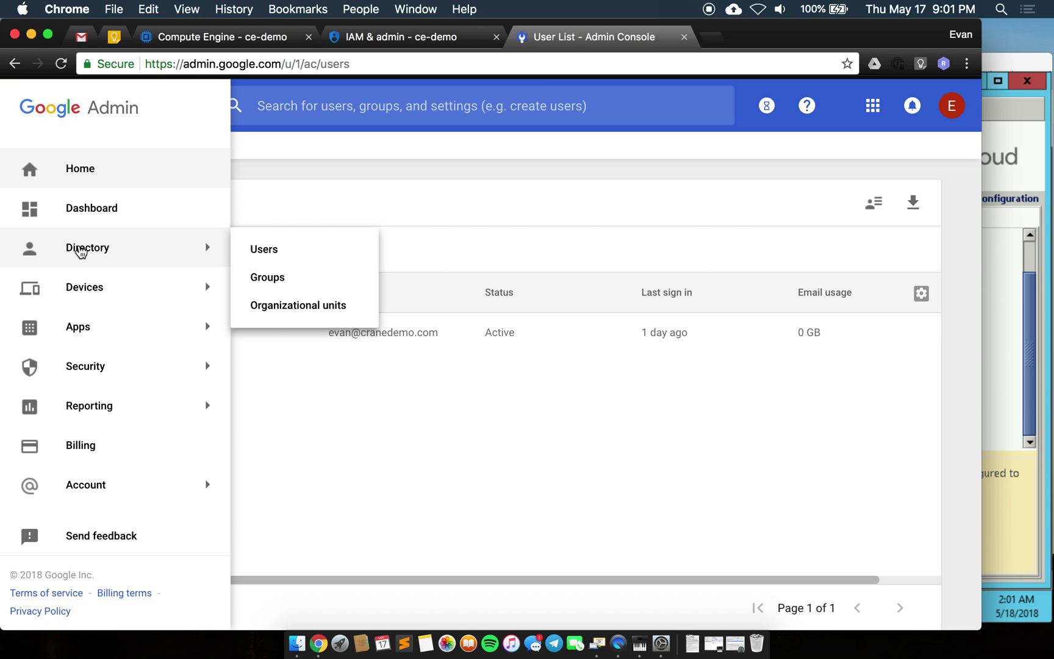
pyautogui.click(277, 280)
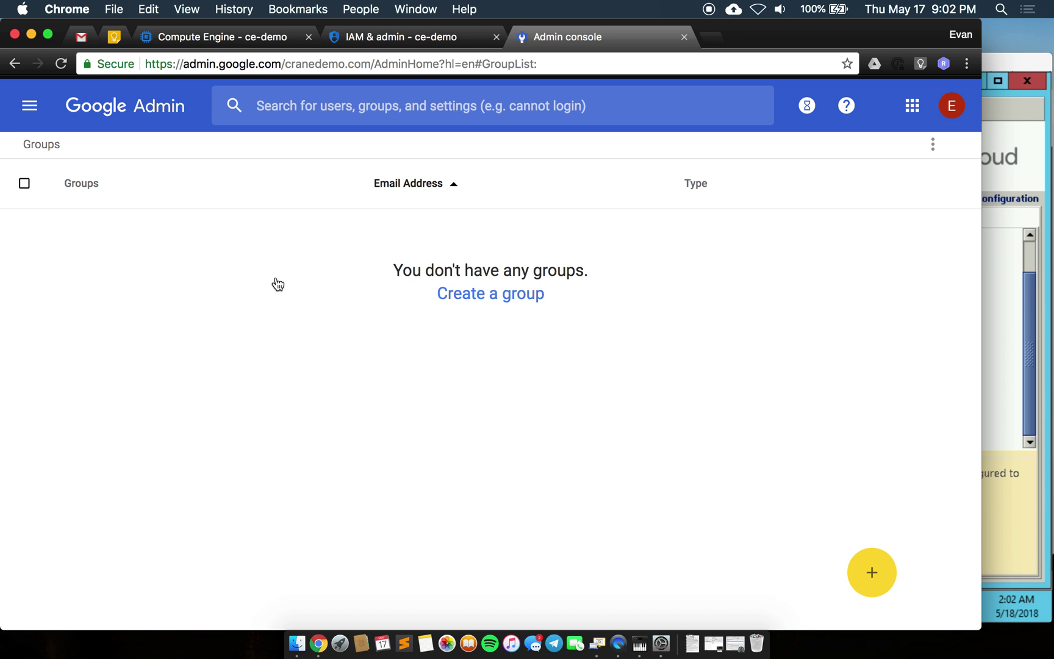
pyautogui.click(29, 109)
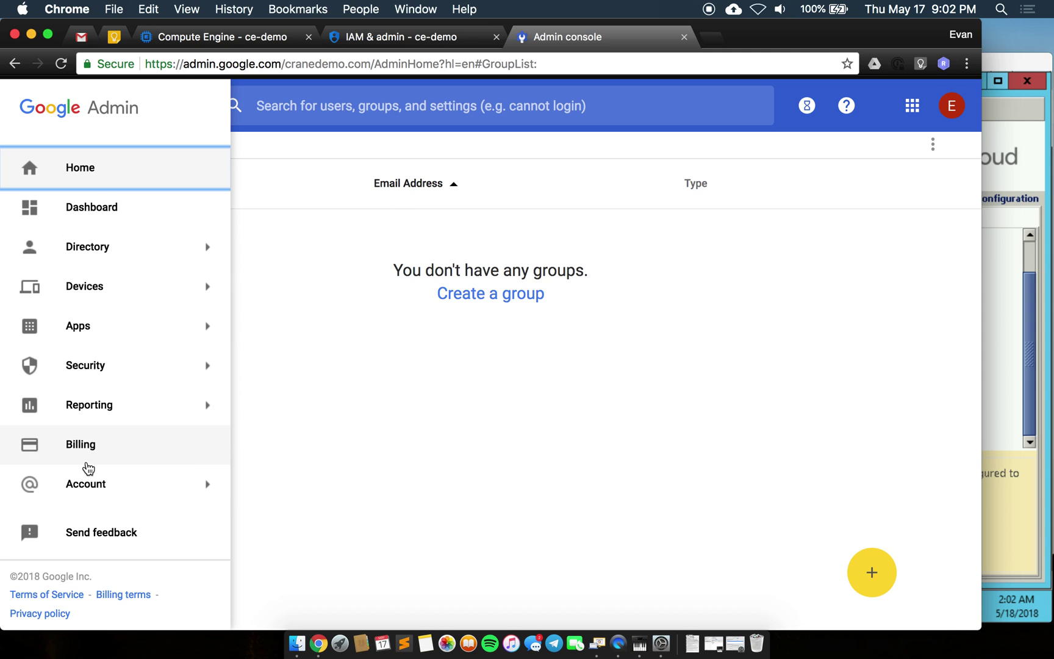
# Open Account > Domains and highlight cranedemo.com and evancrane.com in the domain list
pyautogui.moveTo(88, 485)
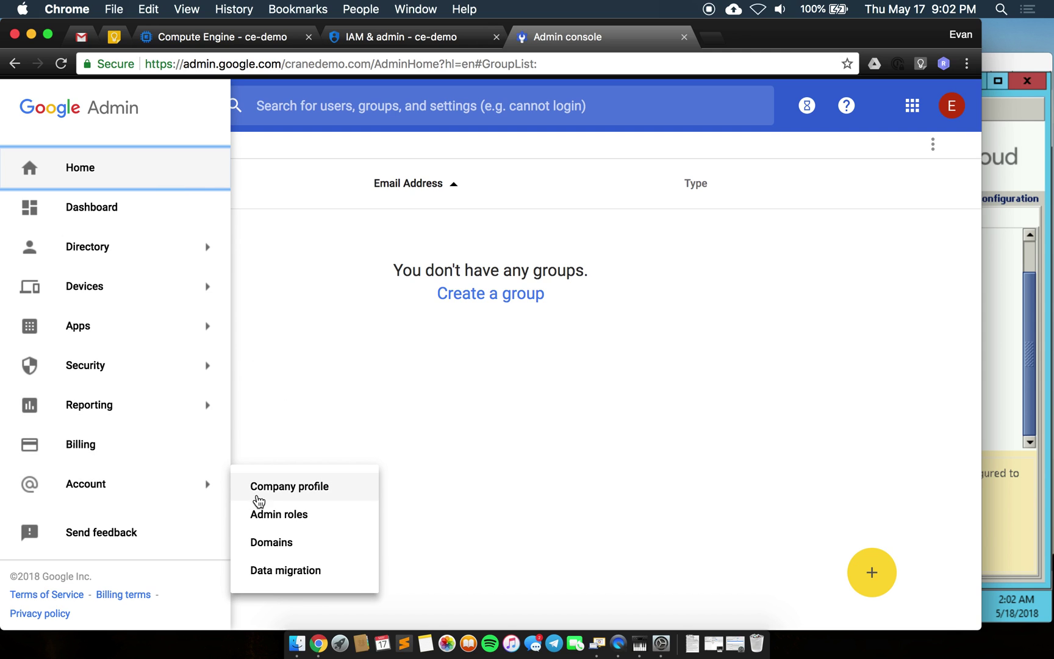
pyautogui.click(280, 543)
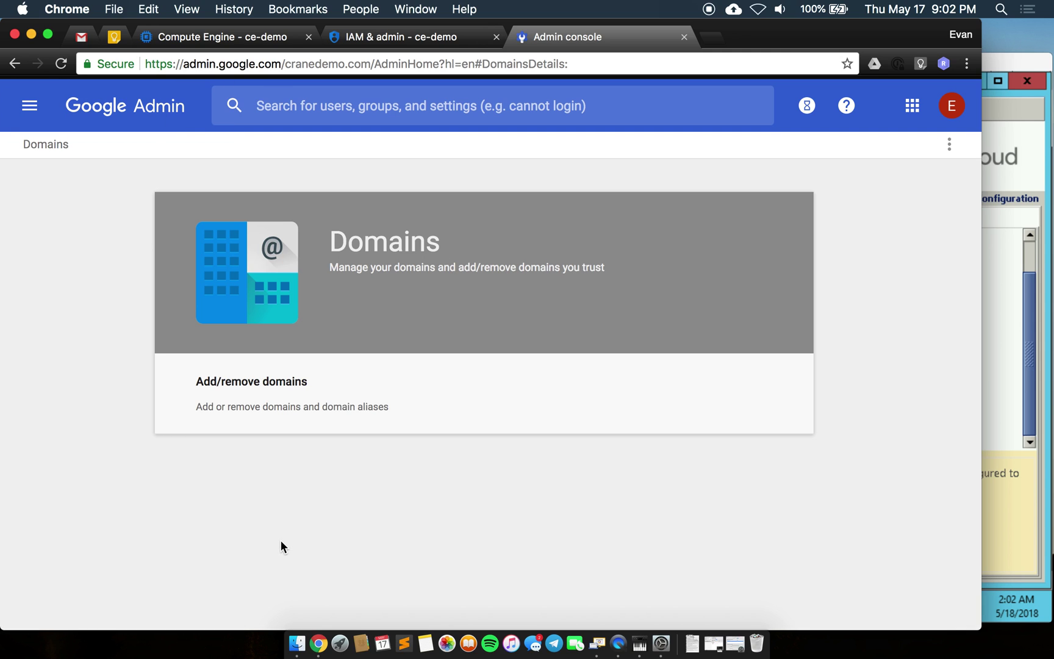
pyautogui.click(293, 399)
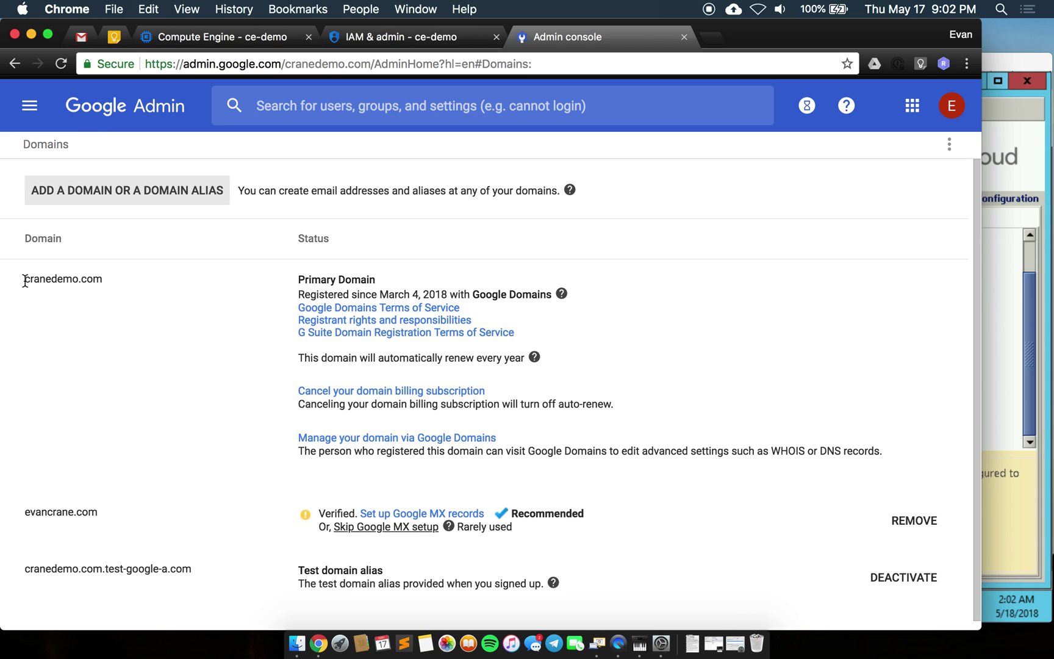
pyautogui.moveTo(25, 284); pyautogui.dragTo(111, 285)
pyautogui.scroll(-1, 113, 285)
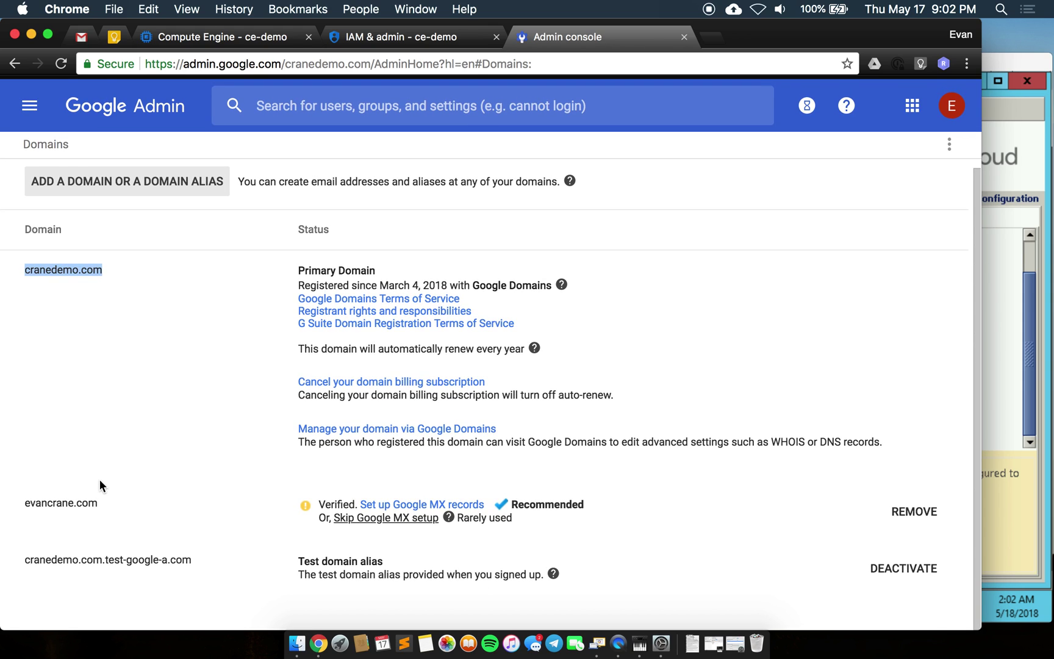
pyautogui.moveTo(97, 505); pyautogui.dragTo(25, 512)
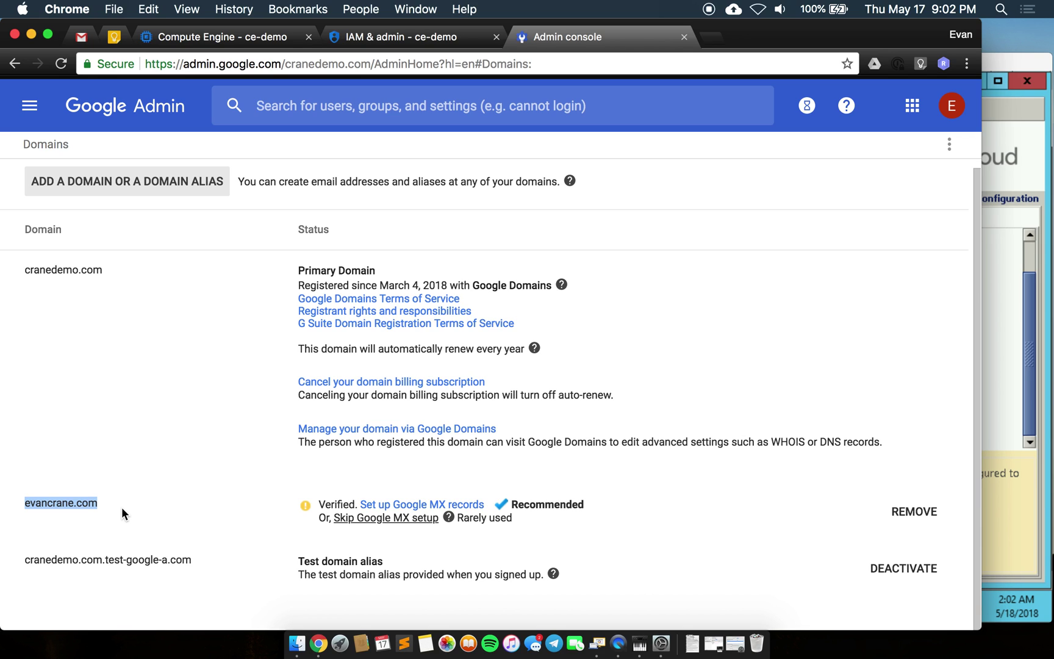
pyautogui.scroll(1, 122, 509)
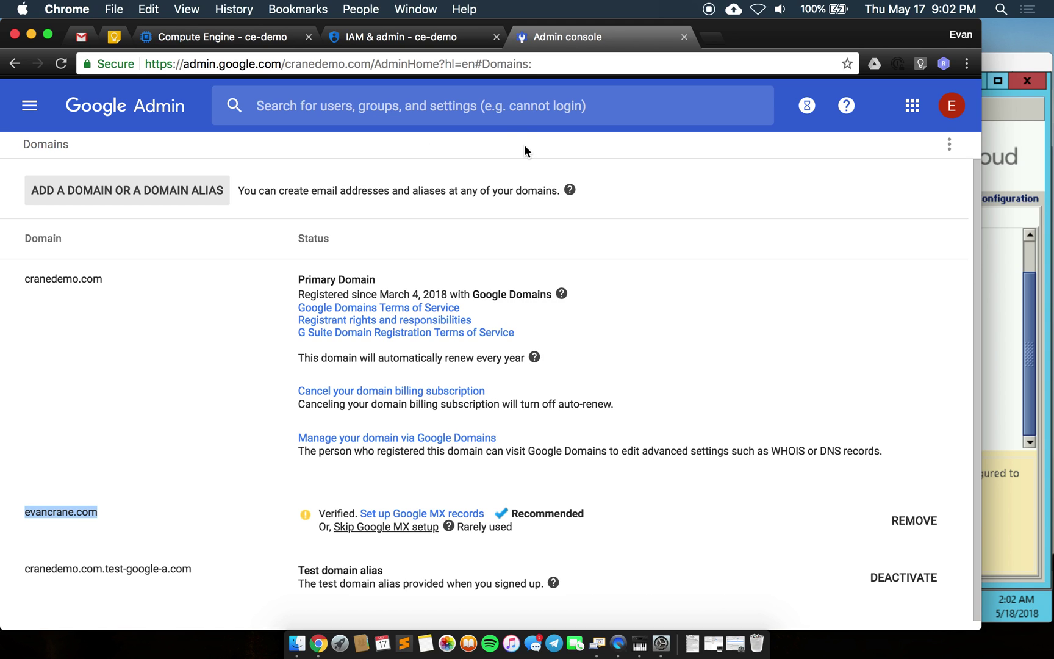
# In the RDP session, minimize GCDS and Notepad++ and bring up the Server Manager dashboard
pyautogui.click(1020, 58)
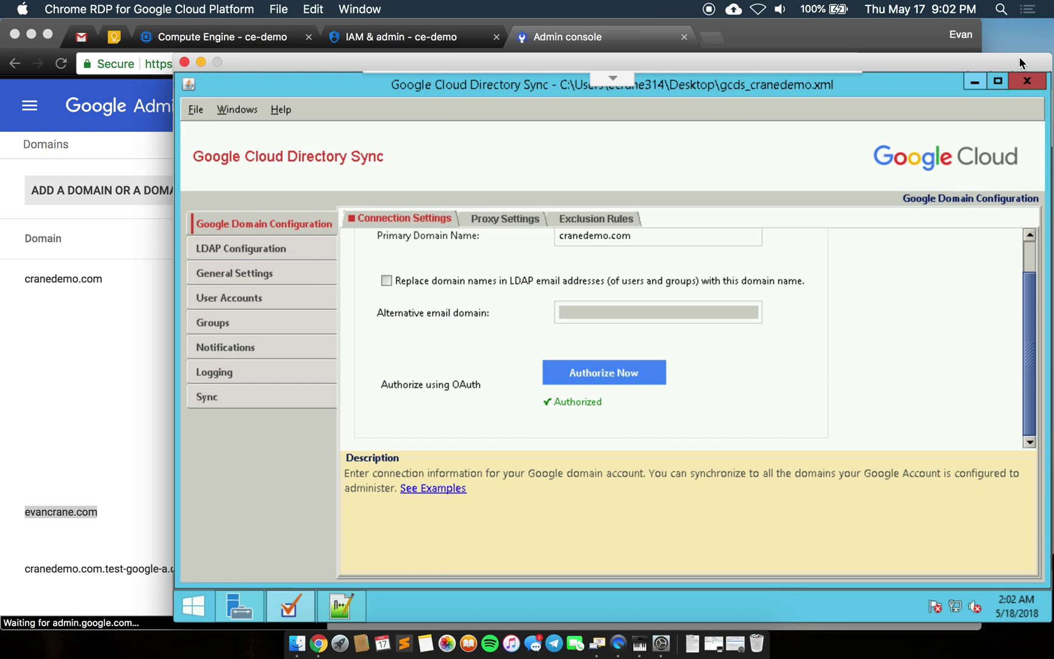
pyautogui.moveTo(1013, 58); pyautogui.dragTo(1001, 61)
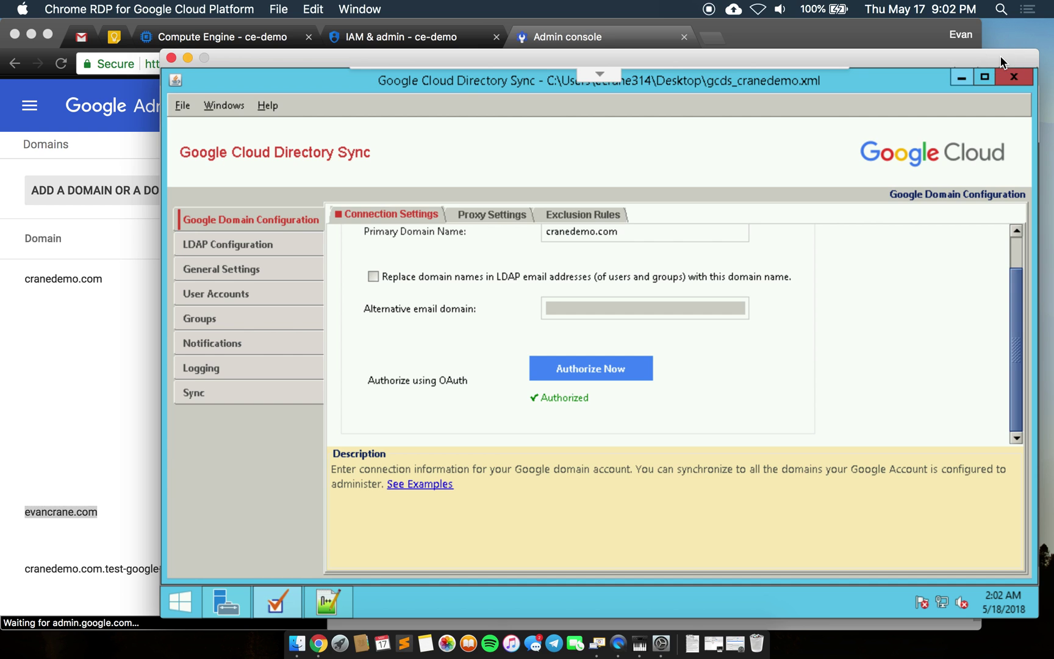
pyautogui.click(961, 79)
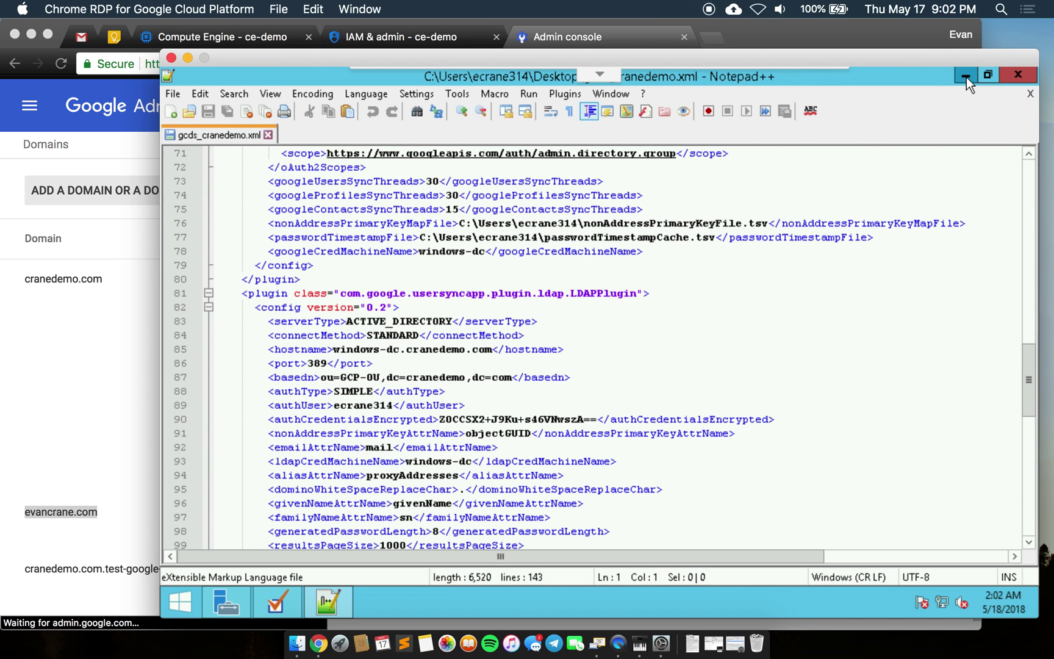
pyautogui.click(966, 77)
pyautogui.click(242, 586)
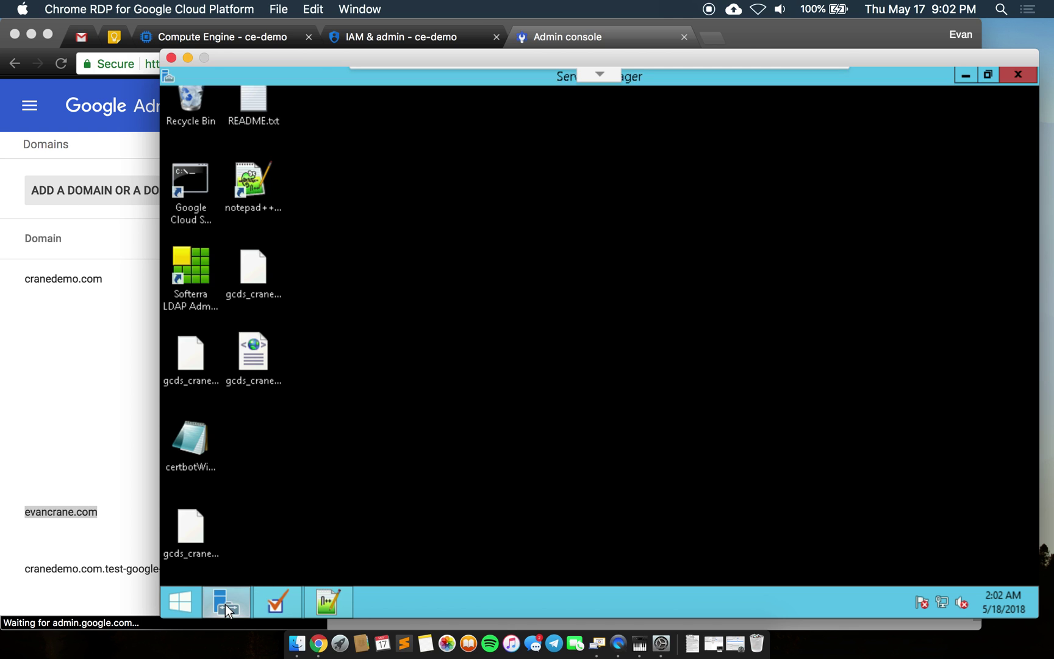
pyautogui.moveTo(1031, 271); pyautogui.dragTo(1031, 436)
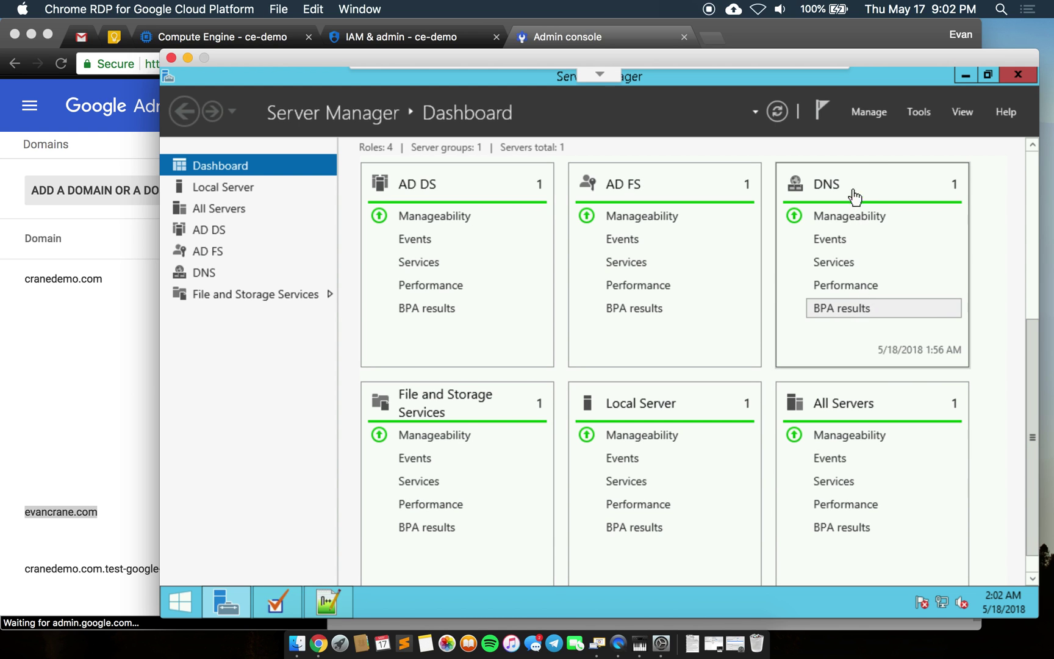
pyautogui.click(880, 115)
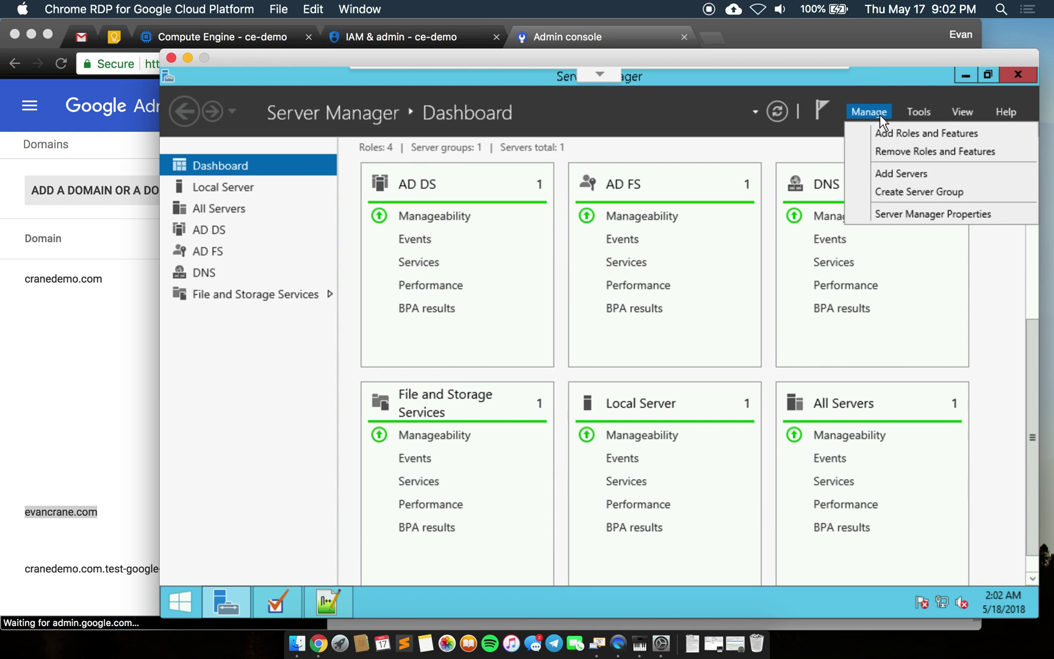
# Launch Active Directory Users and Computers from Tools and select the GCP-OU member list
pyautogui.click(917, 110)
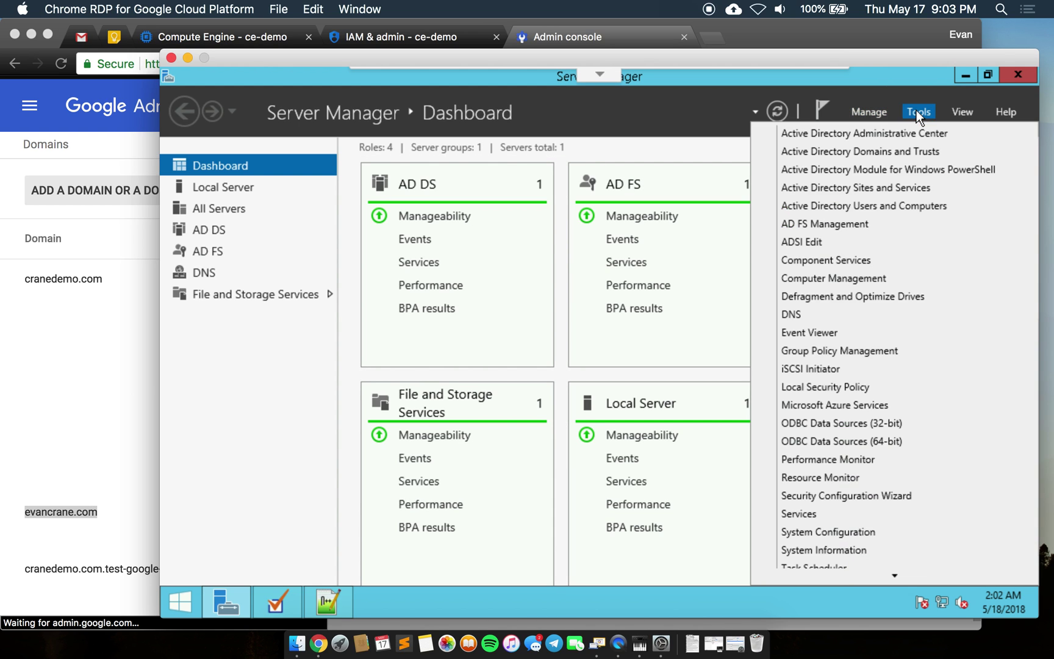
pyautogui.click(891, 208)
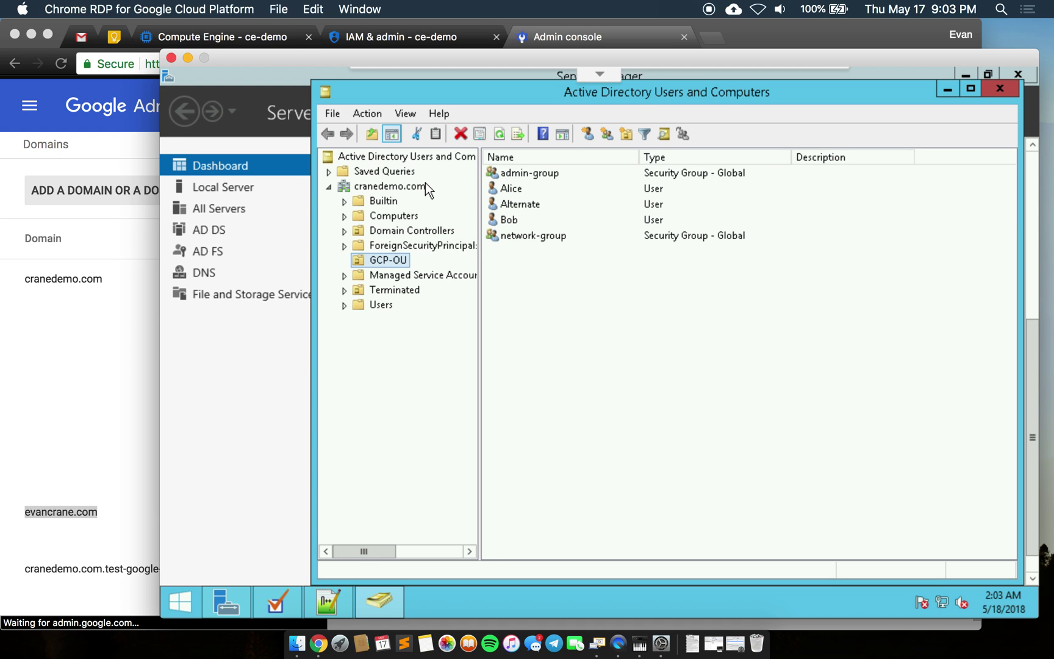
pyautogui.click(572, 324)
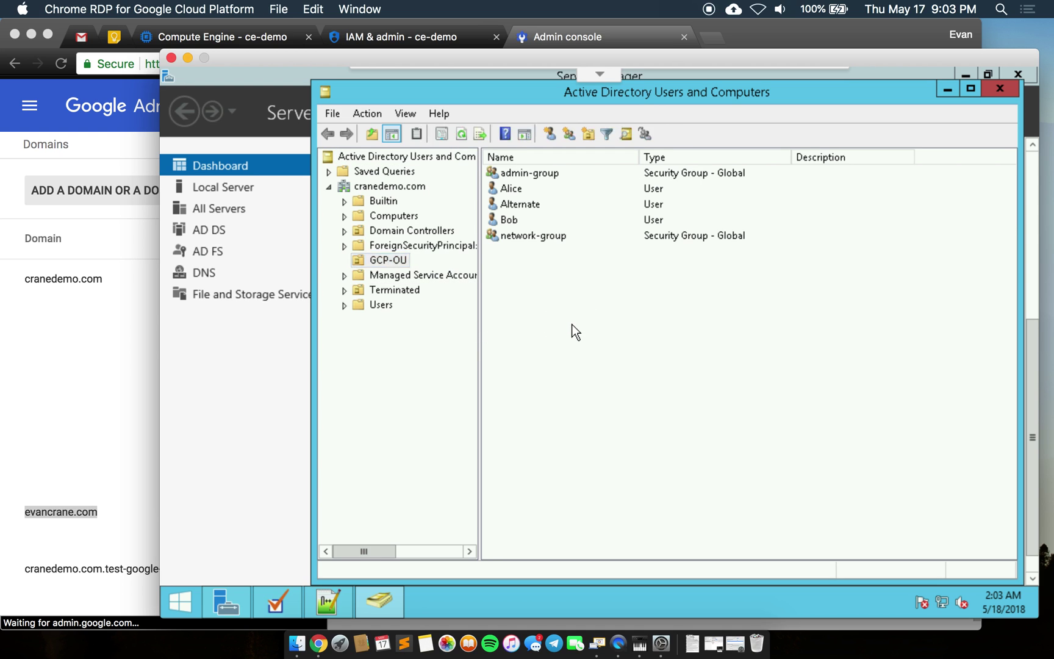
# Review the first and Alternate user accounts' properties, closing each unchanged
pyautogui.doubleClick(521, 189)
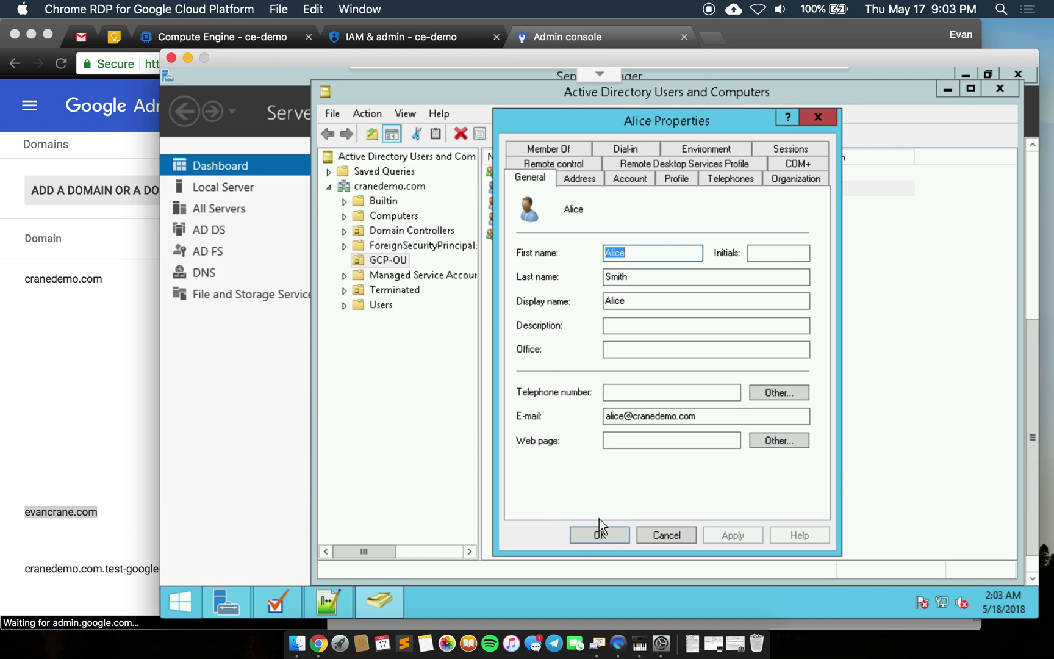
pyautogui.click(598, 533)
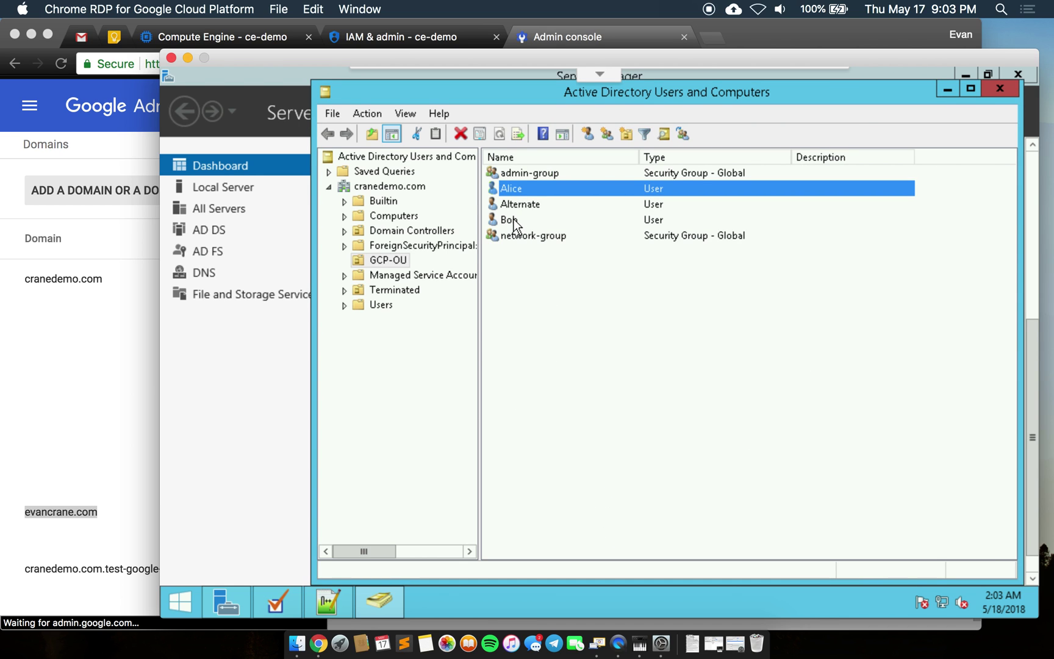
pyautogui.doubleClick(536, 204)
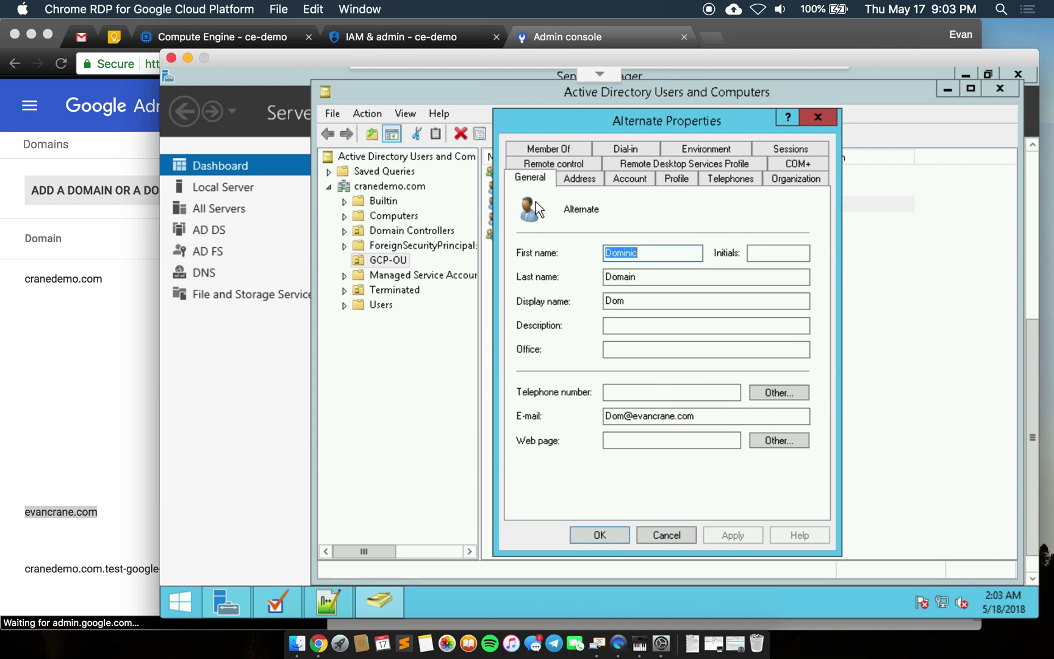
pyautogui.moveTo(559, 116); pyautogui.dragTo(579, 119)
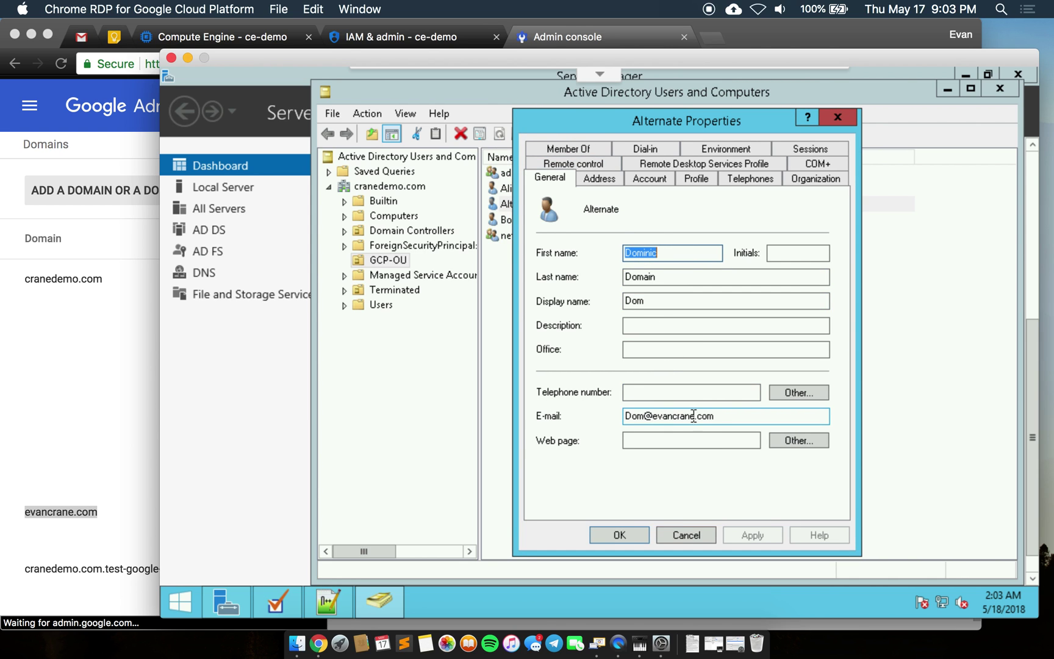
pyautogui.click(619, 536)
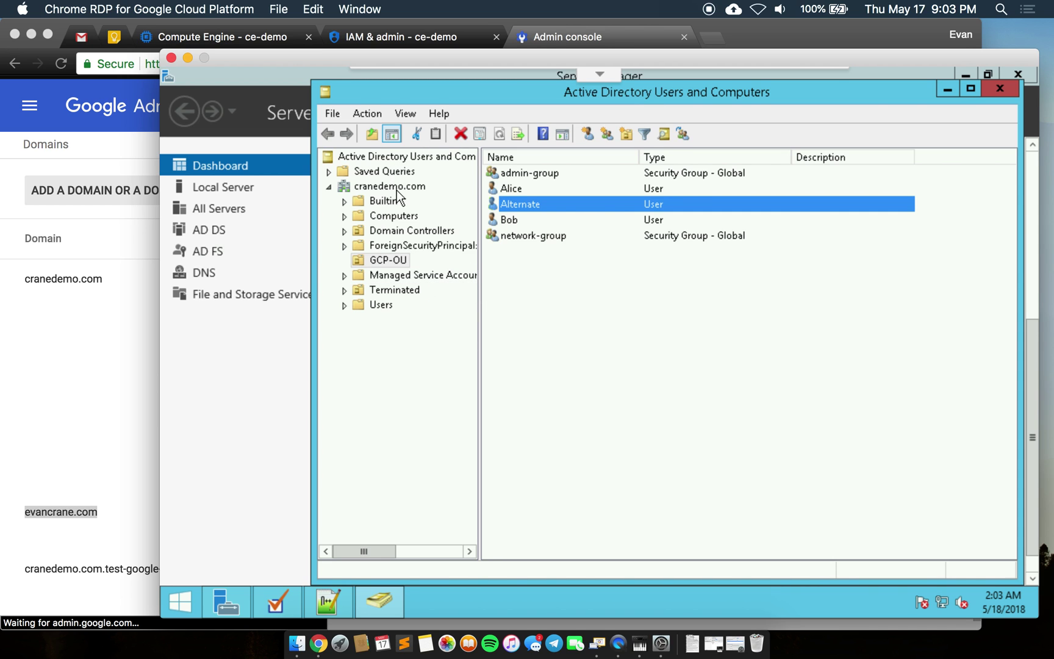
# Bring GCDS forward and review its Google Domain Configuration settings
pyautogui.click(275, 604)
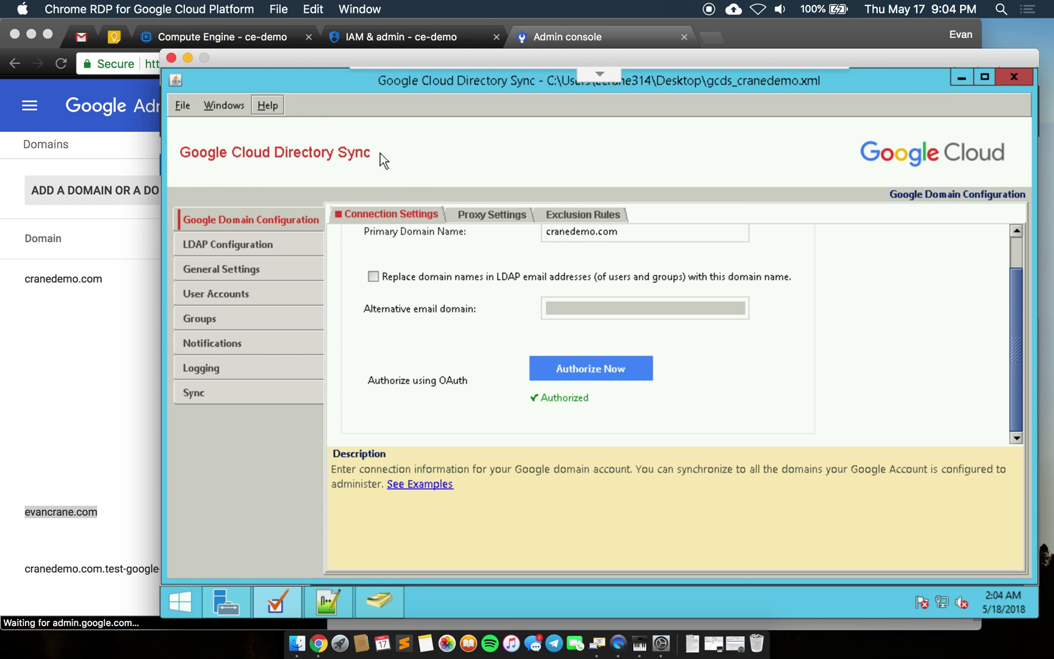
pyautogui.moveTo(473, 315)
pyautogui.moveTo(1018, 346); pyautogui.dragTo(1017, 305)
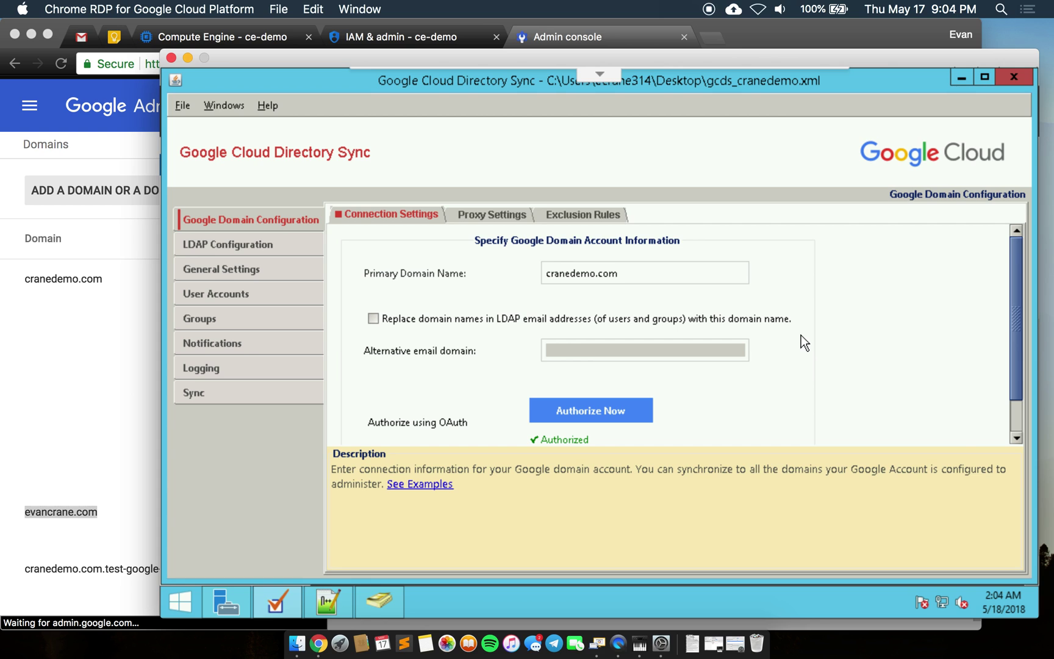
pyautogui.moveTo(493, 335)
# Review LDAP settings (MS Active Directory, windows-dc.cranedemo.com, port 389), then General Settings
pyautogui.click(231, 247)
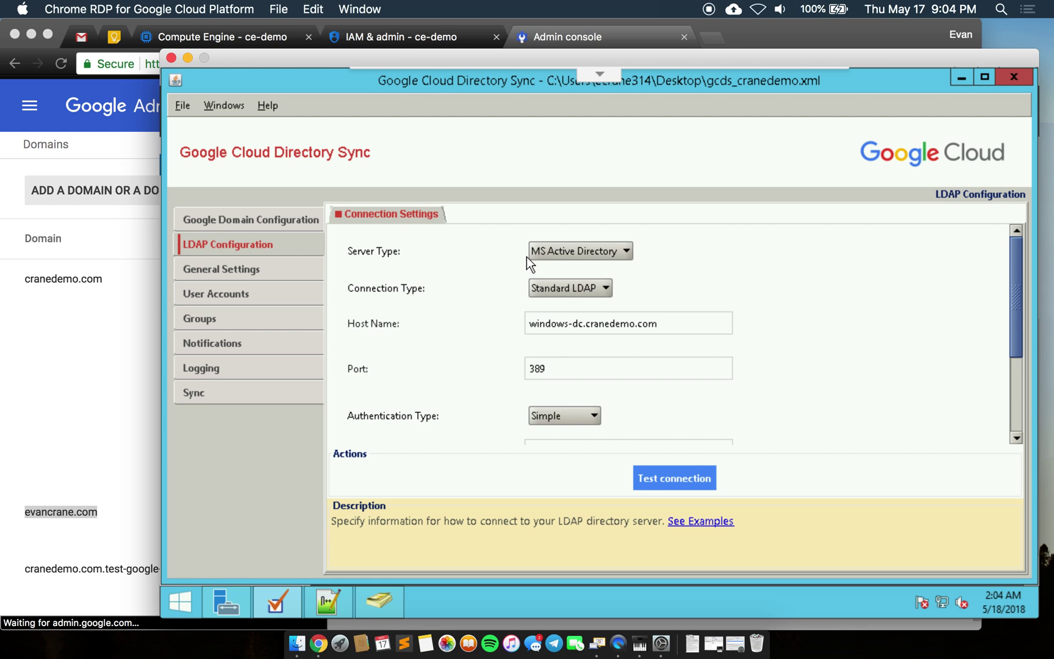
pyautogui.moveTo(429, 361)
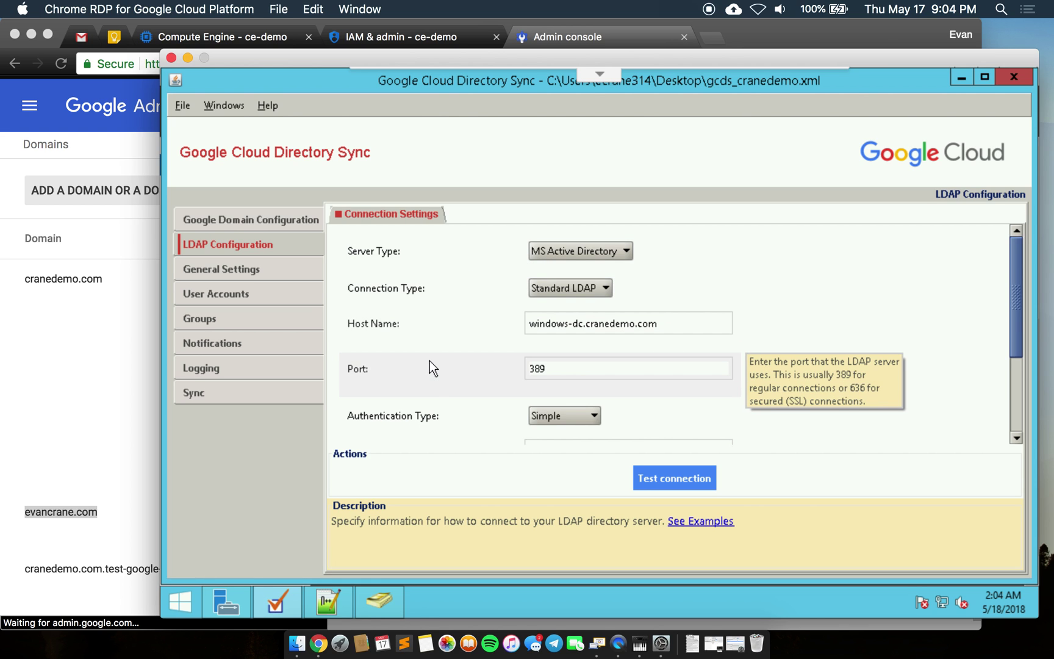
pyautogui.moveTo(420, 401)
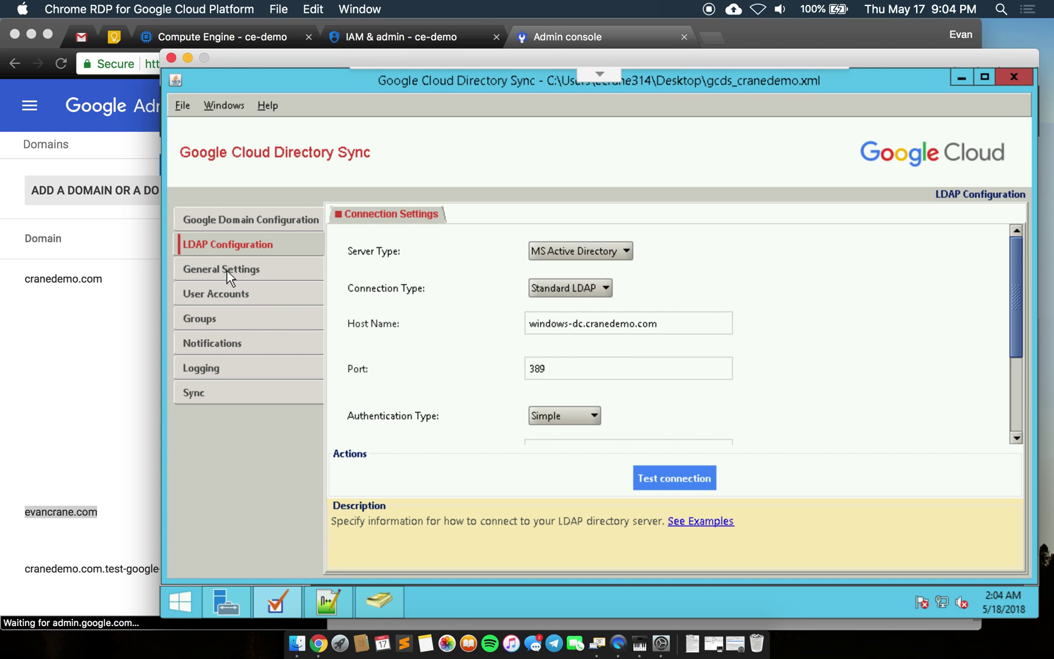
pyautogui.click(226, 272)
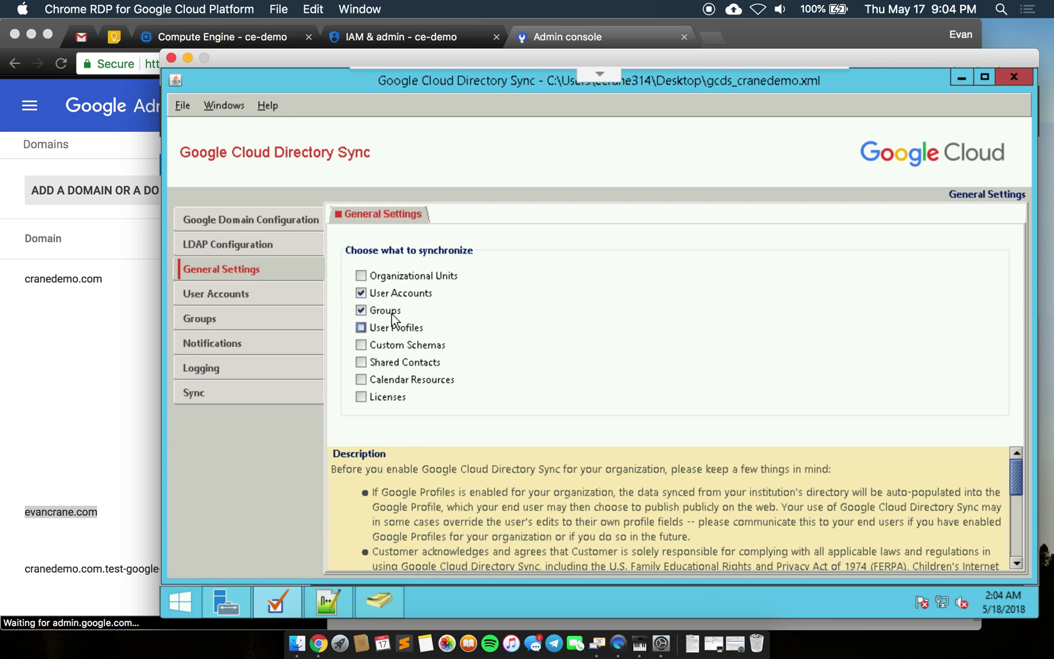
pyautogui.click(377, 275)
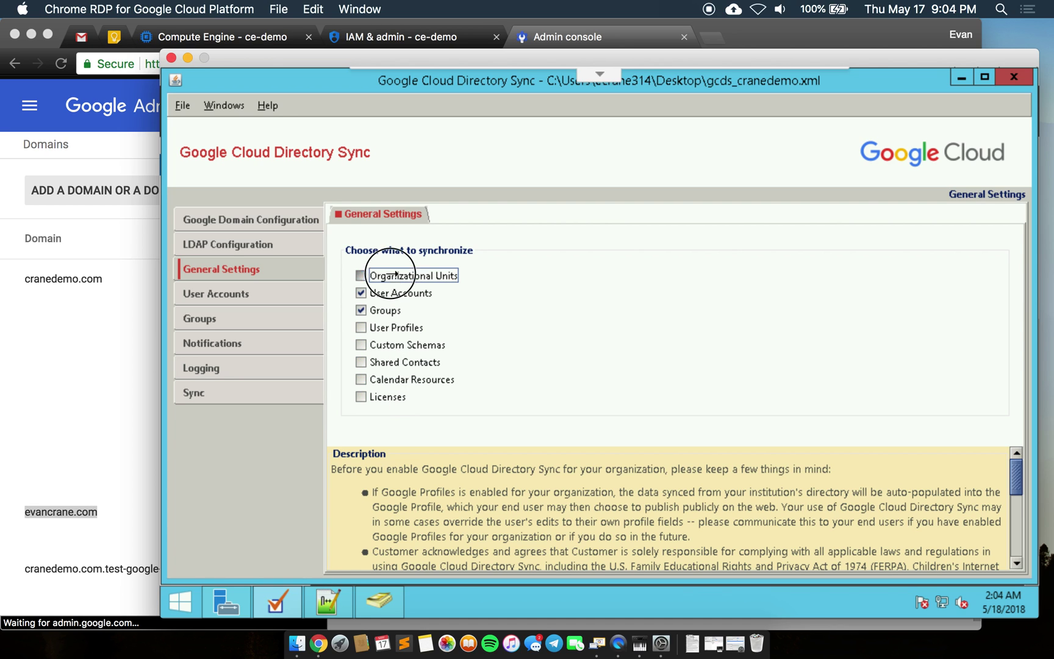
pyautogui.click(264, 294)
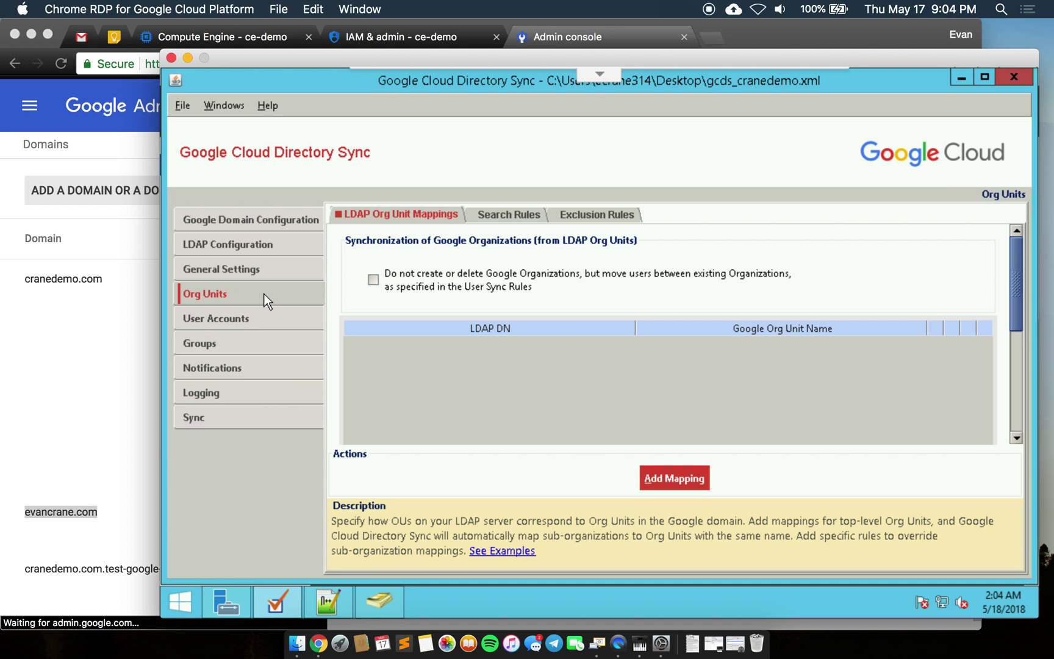
pyautogui.click(273, 269)
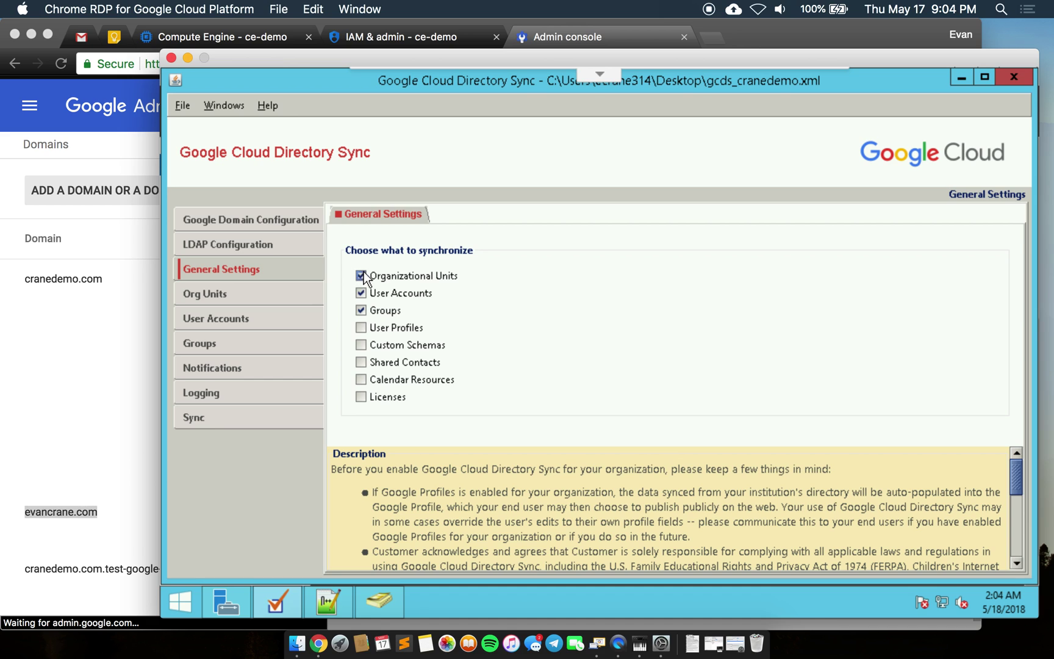
pyautogui.click(361, 276)
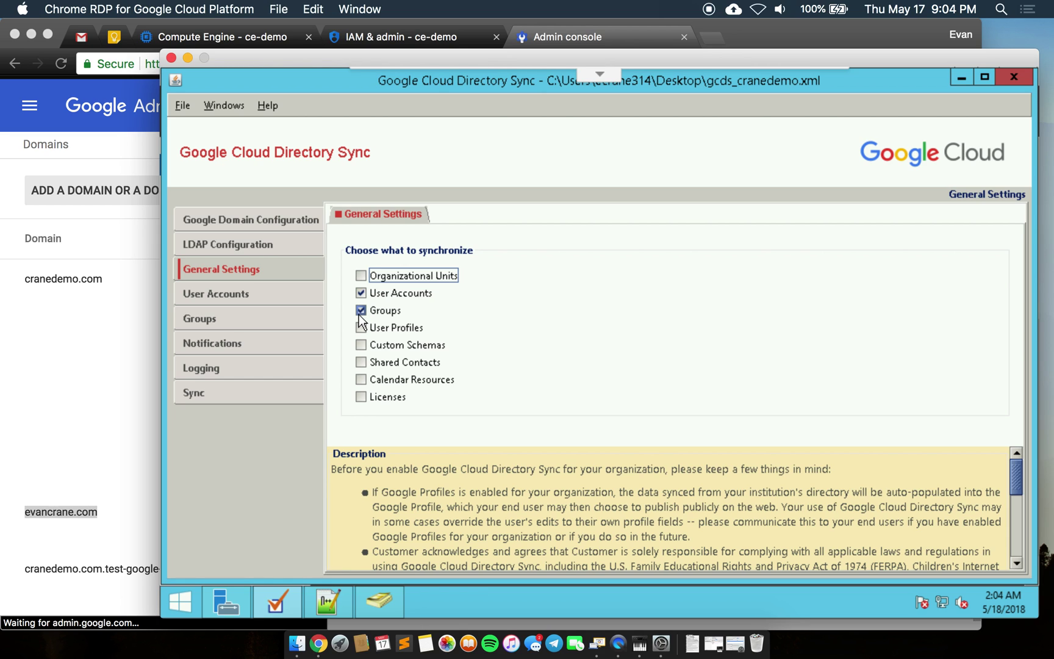
# Review User Accounts attributes: mail for e-mail, objectGUID as unique identifier, proxyAddresses for aliases
pyautogui.click(250, 295)
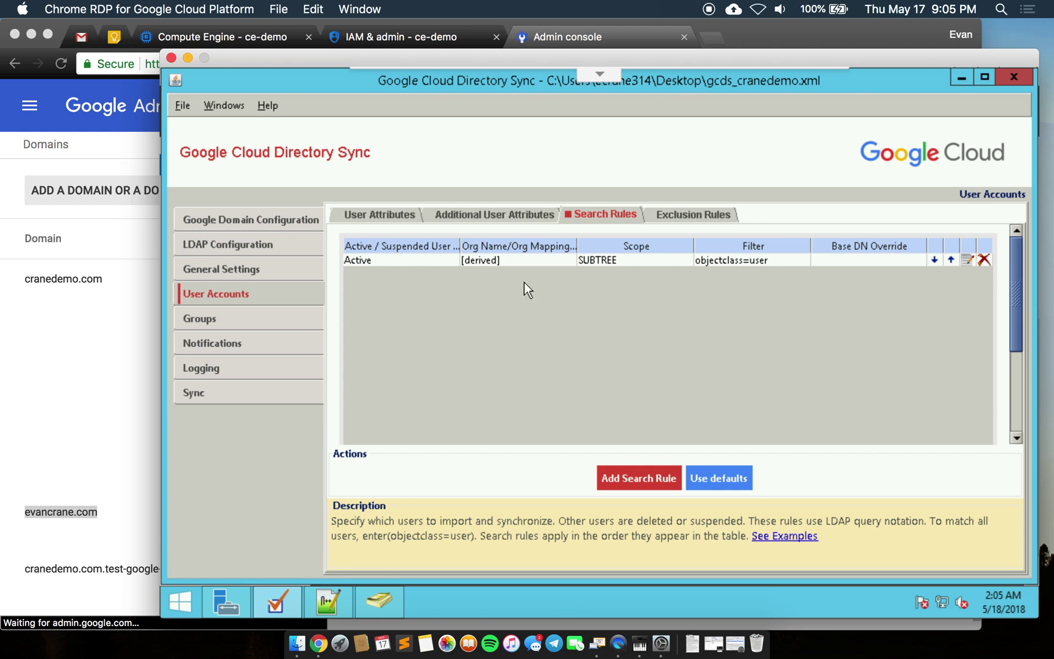
pyautogui.click(373, 214)
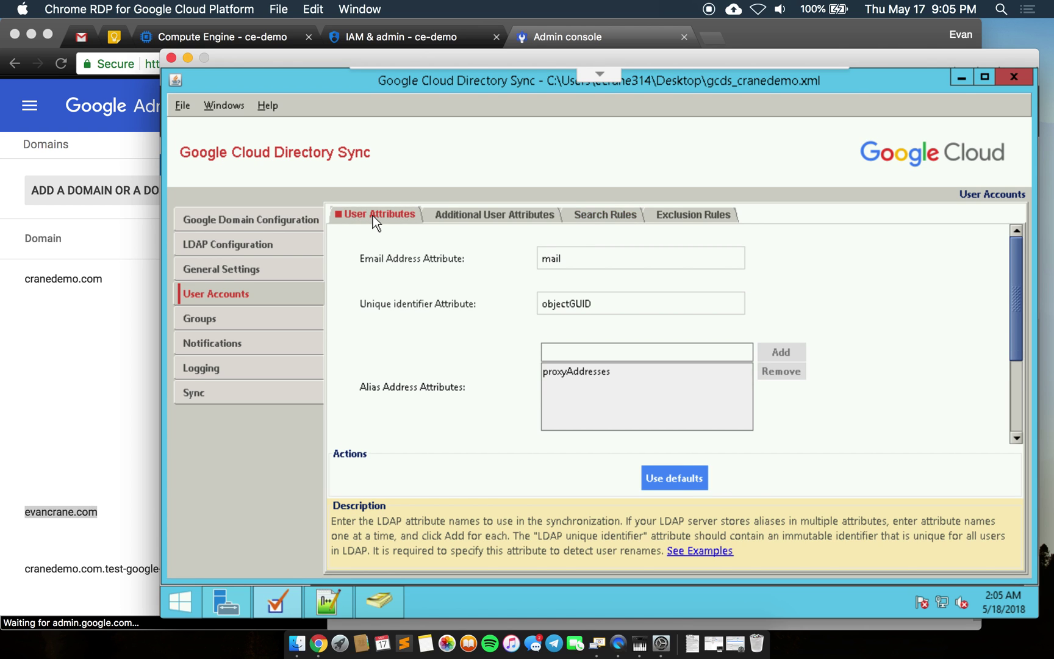
pyautogui.moveTo(484, 268)
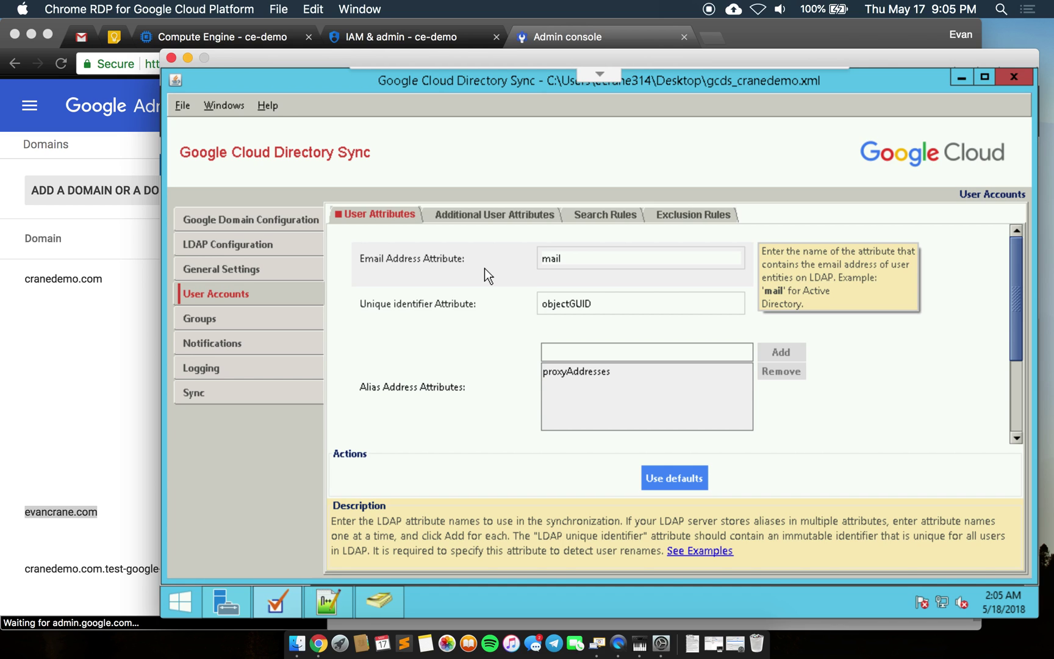
pyautogui.moveTo(491, 305)
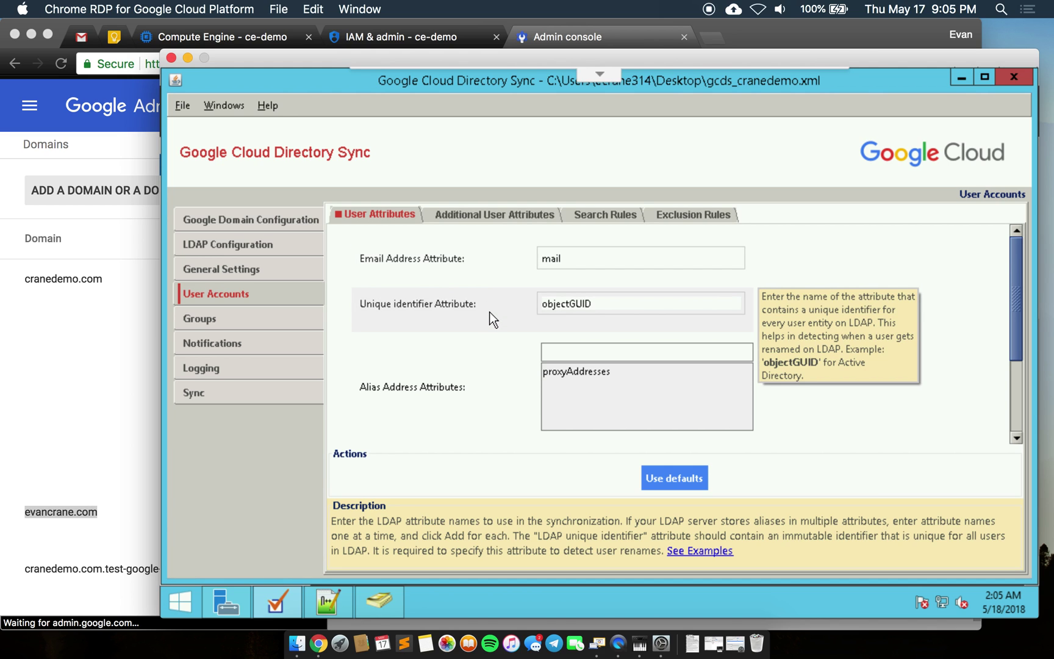
pyautogui.moveTo(492, 368)
pyautogui.moveTo(705, 278)
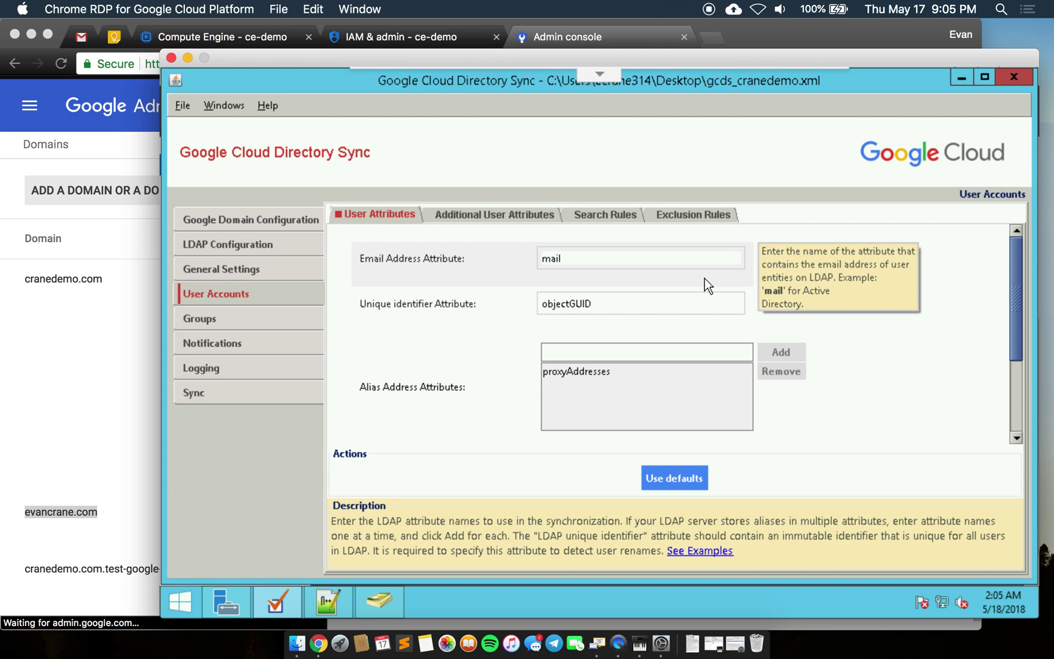
pyautogui.moveTo(702, 332)
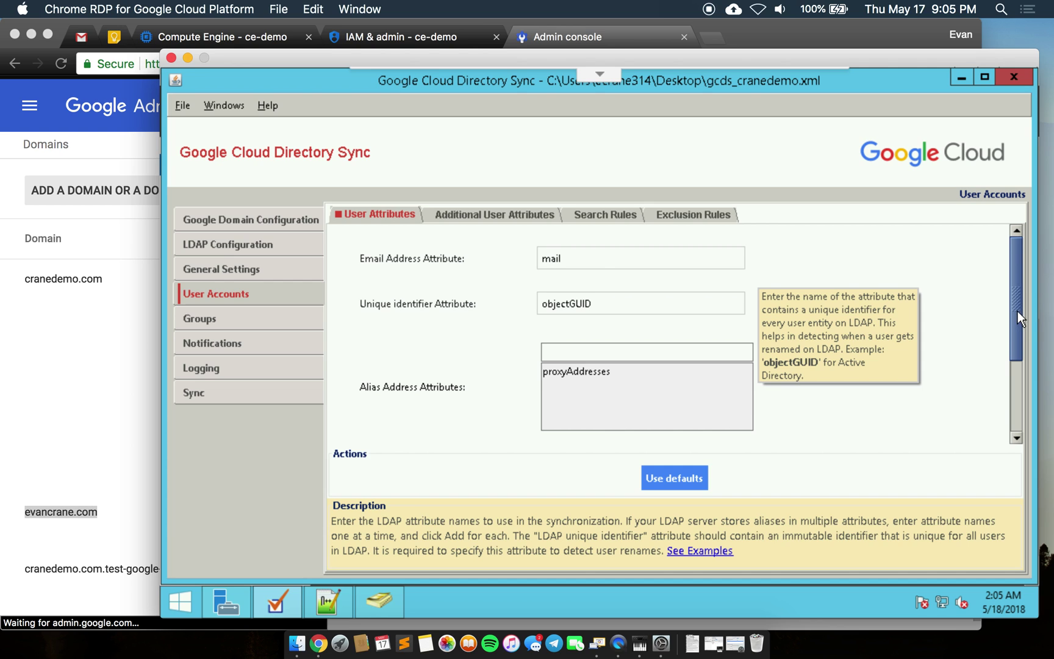
pyautogui.moveTo(1018, 311); pyautogui.dragTo(1014, 417)
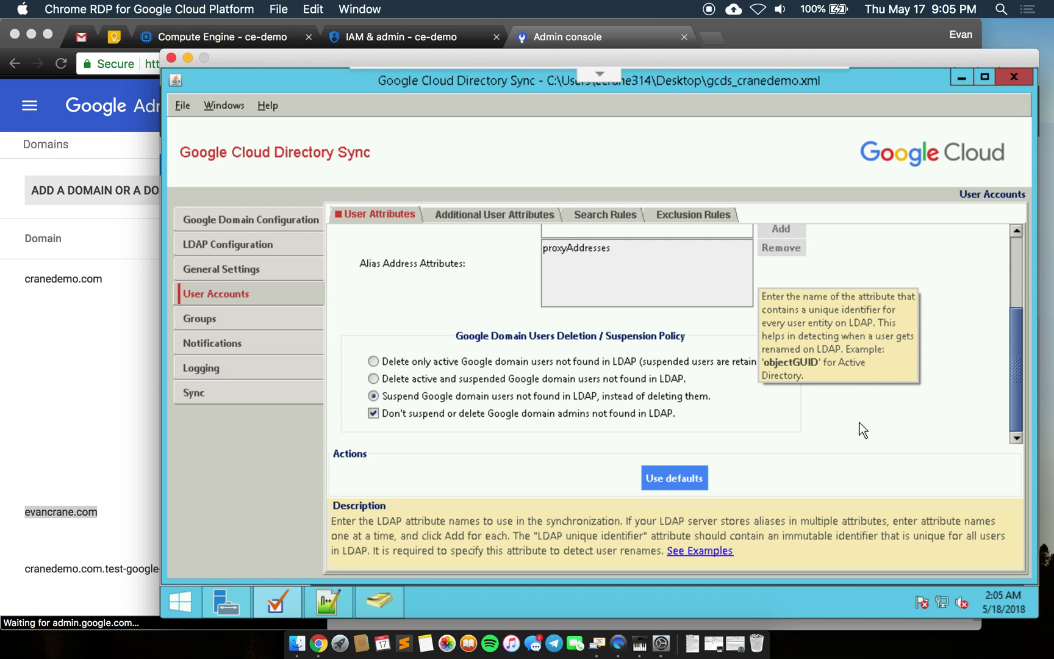
pyautogui.moveTo(1014, 388); pyautogui.dragTo(1005, 292)
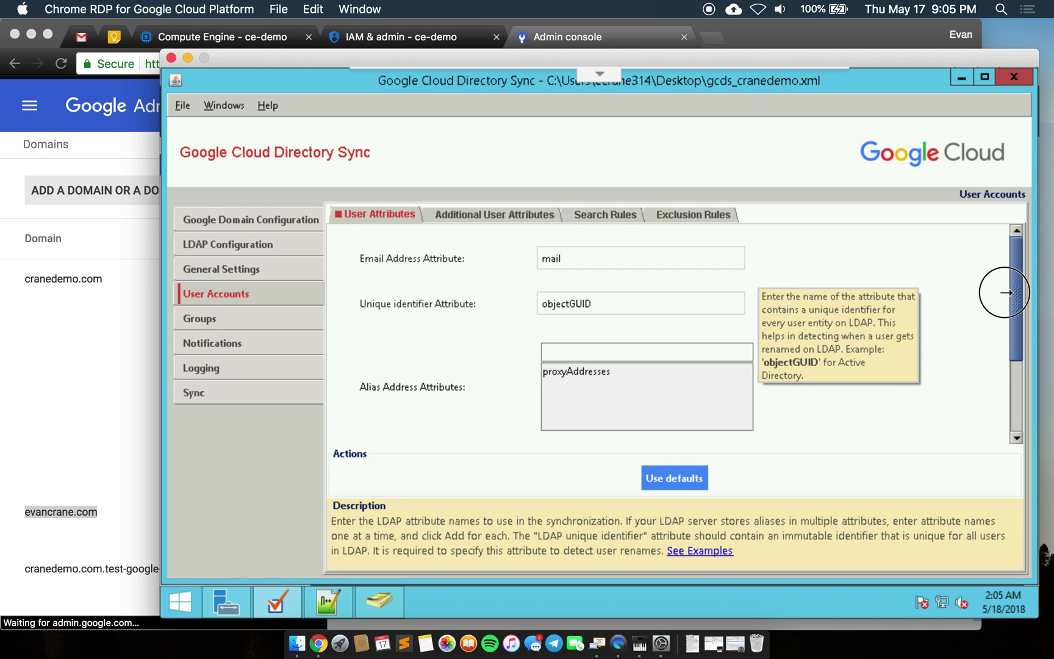
pyautogui.click(869, 310)
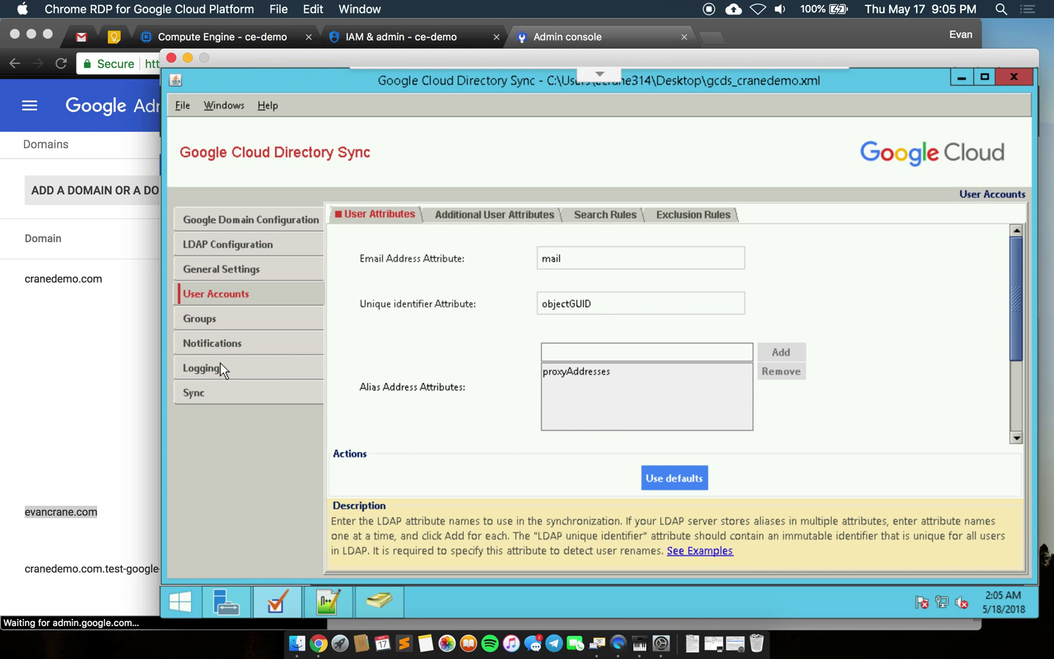
# Go via Logging to Validation Results & Sync, where only Notifications shows warnings
pyautogui.click(201, 371)
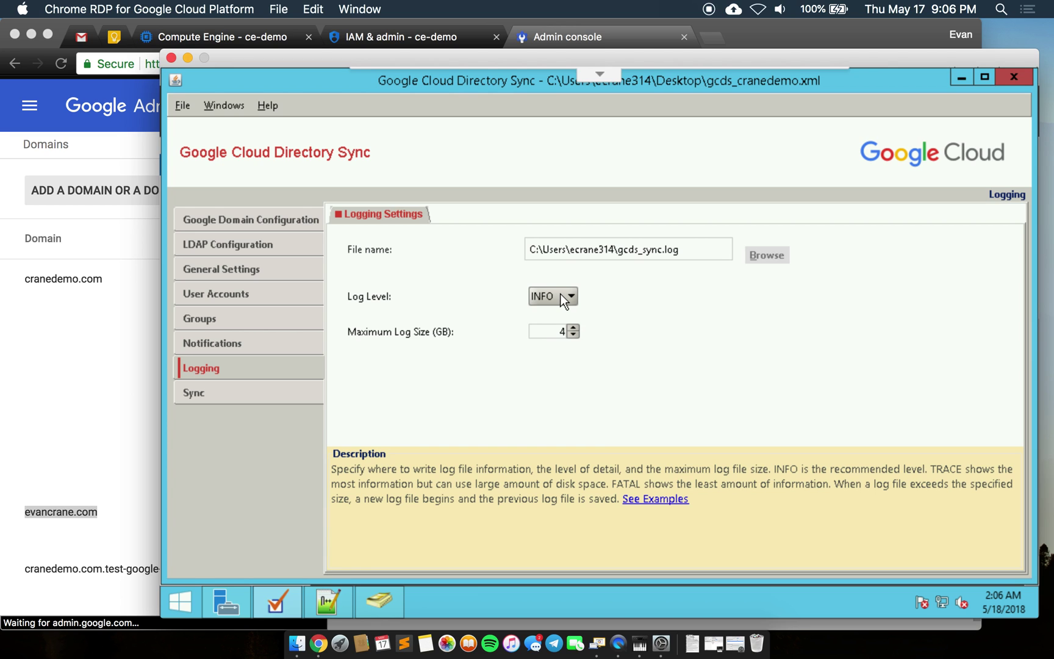
pyautogui.click(231, 398)
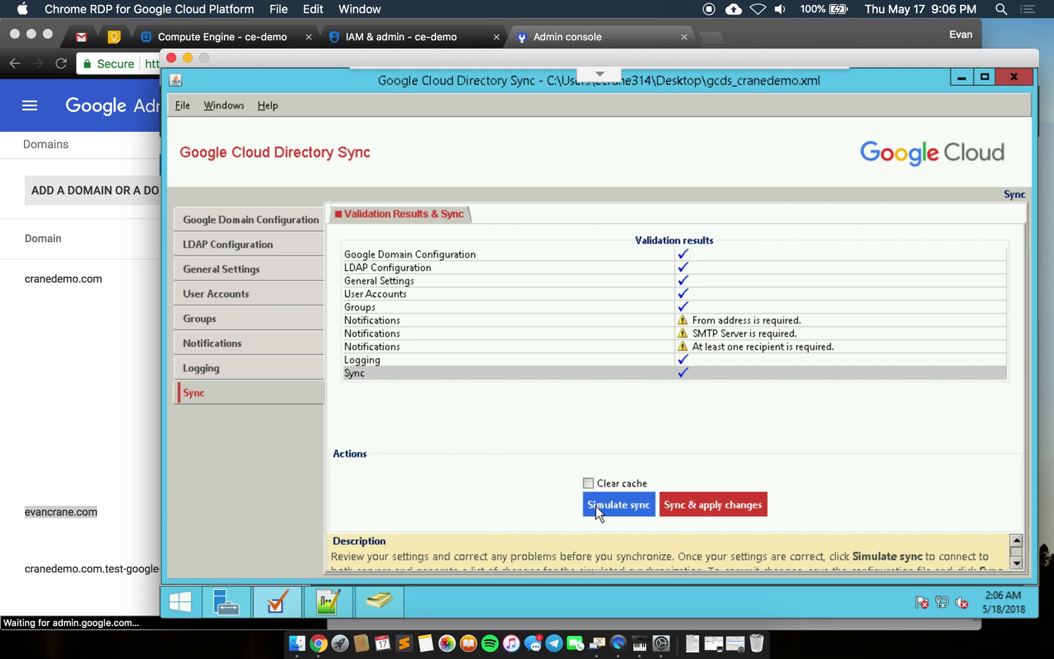
# Run Sync & apply changes, confirm the warning, and review the report of 3 users and 2 groups
pyautogui.click(714, 504)
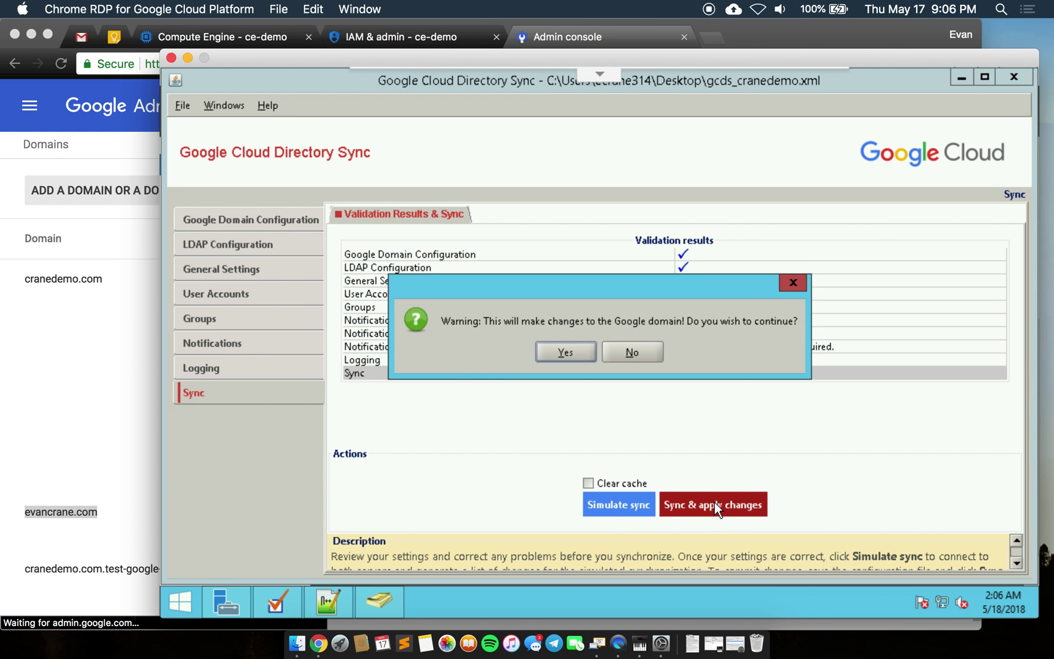
pyautogui.click(560, 356)
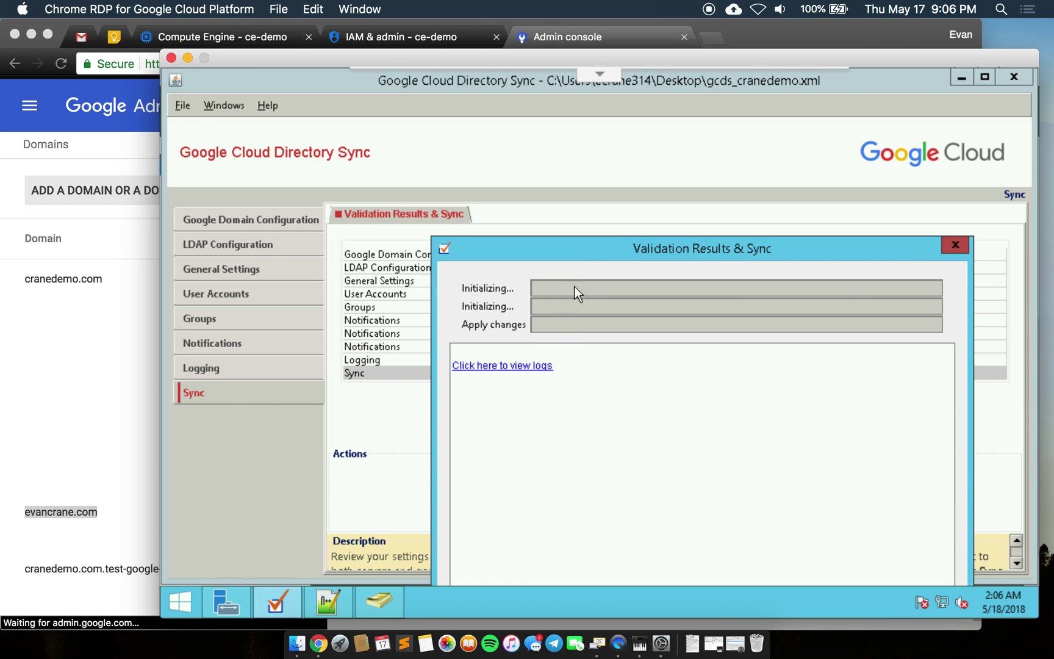
pyautogui.moveTo(588, 250); pyautogui.dragTo(488, 165)
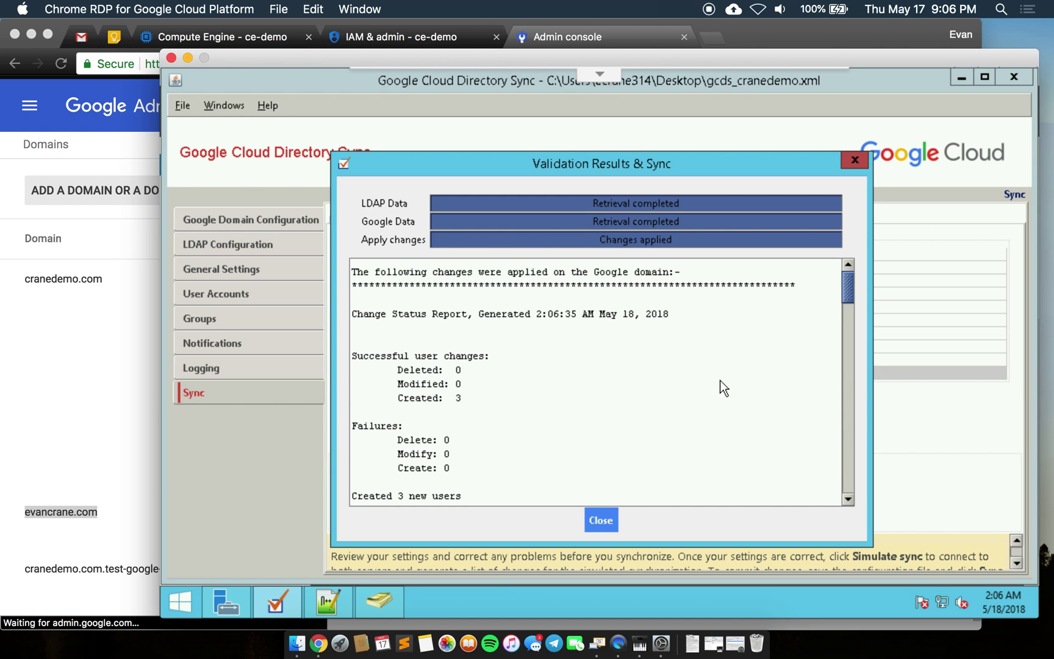
pyautogui.moveTo(851, 287); pyautogui.dragTo(851, 300)
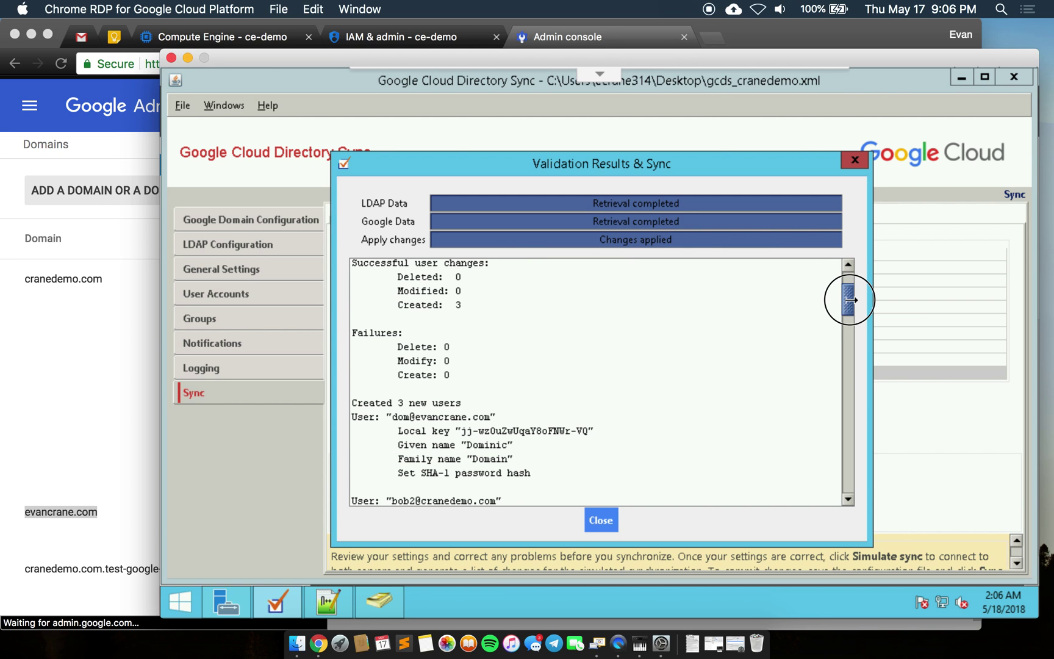
pyautogui.moveTo(851, 299); pyautogui.dragTo(860, 494)
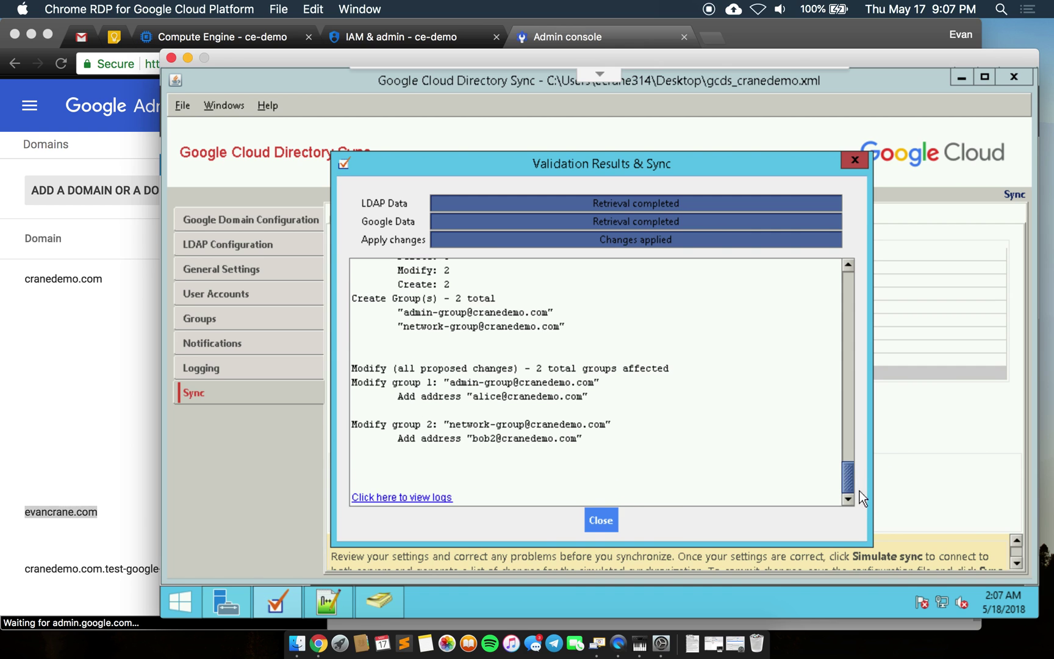
pyautogui.click(601, 521)
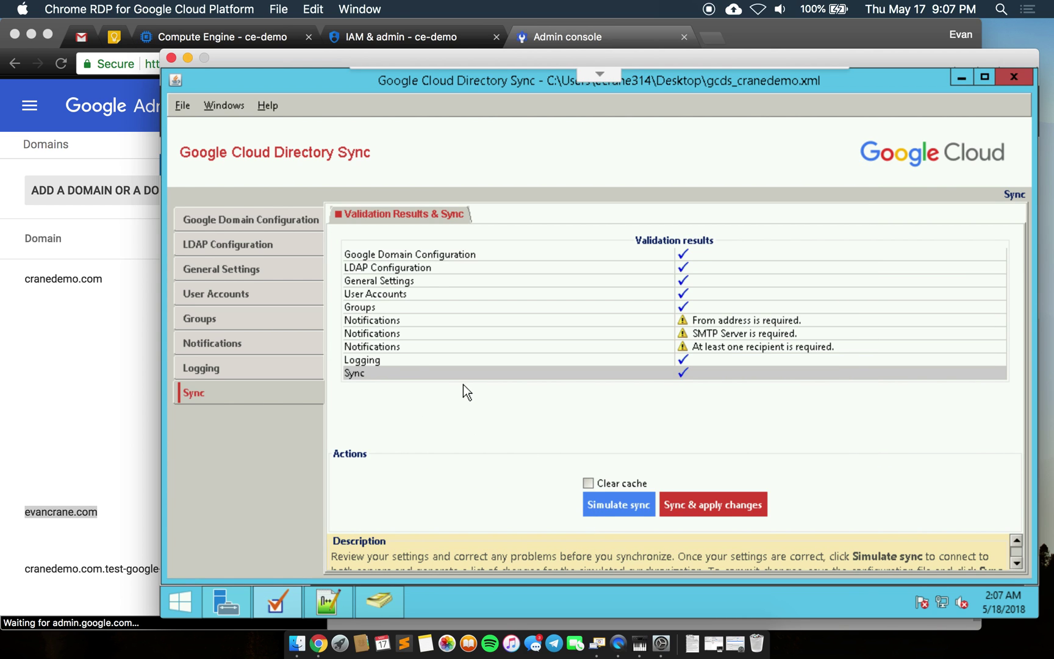
# Check Directory > Users in the Admin console for the three newly synced users, then return to RDP
pyautogui.click(11, 157)
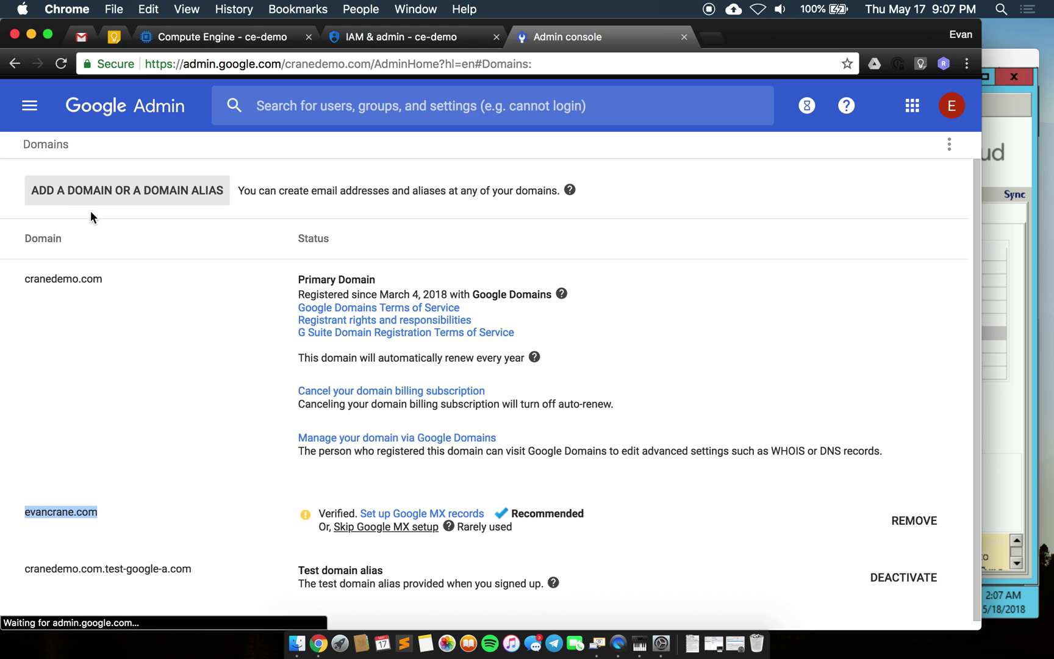
pyautogui.click(30, 106)
pyautogui.moveTo(82, 256)
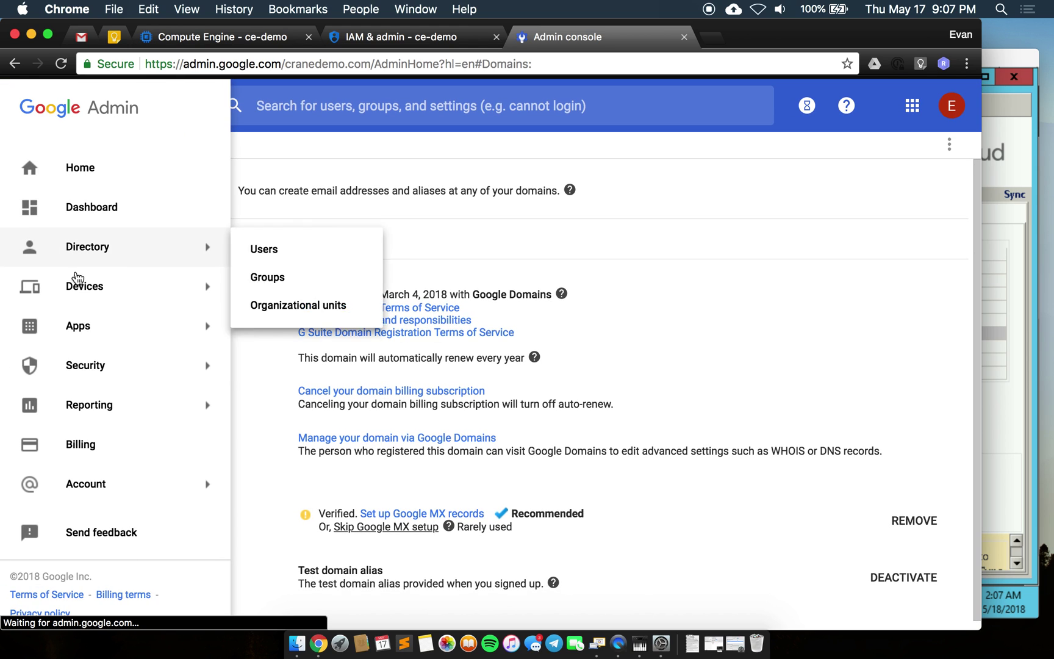
pyautogui.click(274, 252)
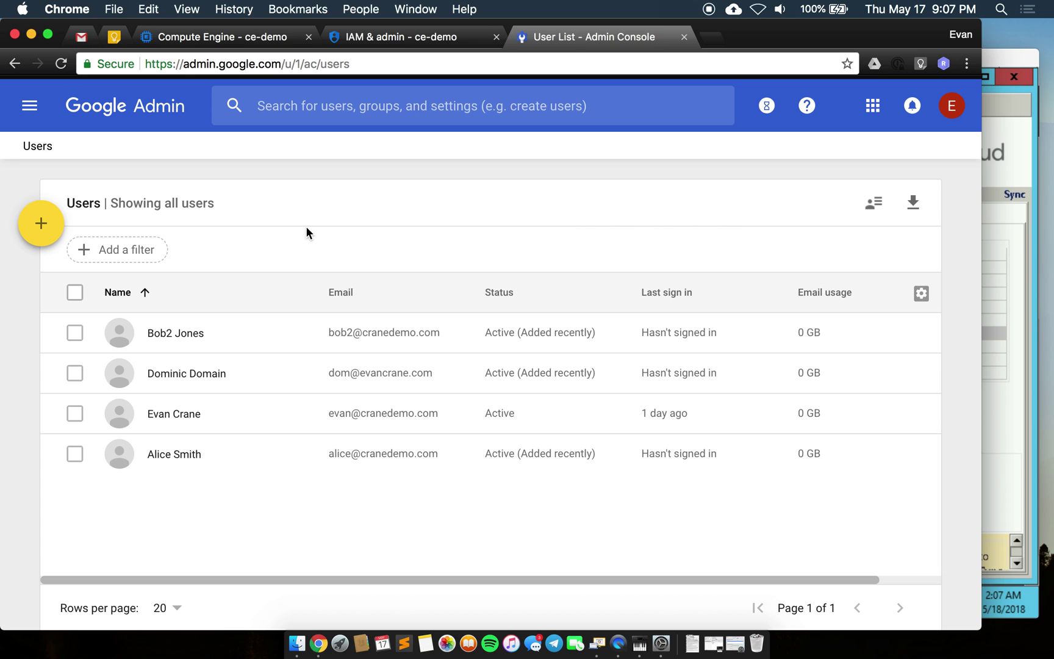
pyautogui.click(1003, 62)
pyautogui.click(558, 360)
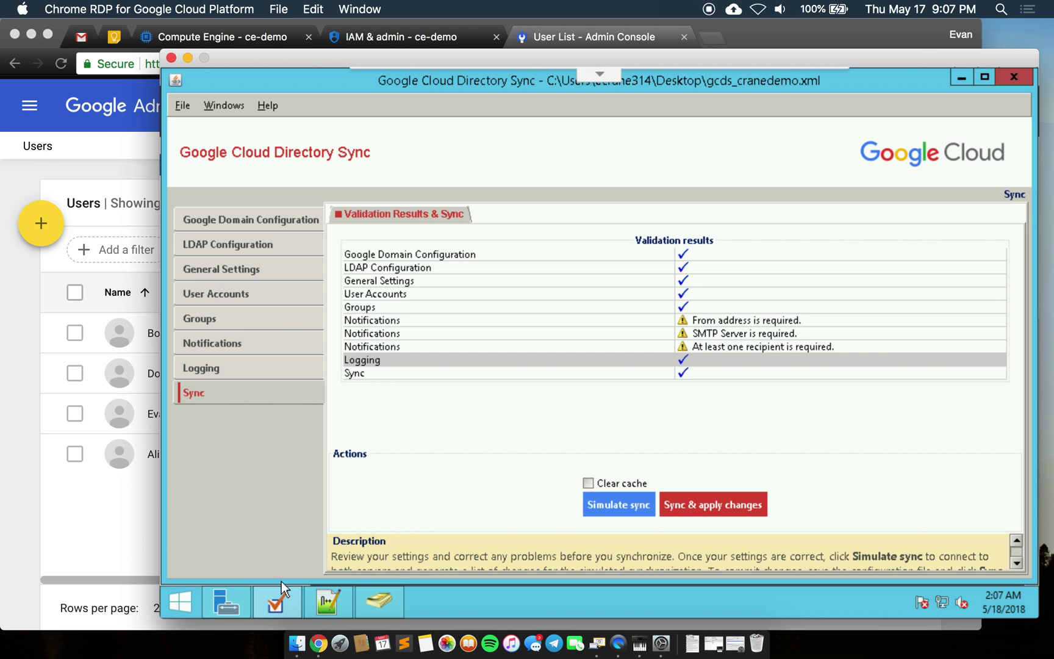
# In Active Directory Users and Computers, remove the trailing 2 from the user's first name
pyautogui.click(374, 593)
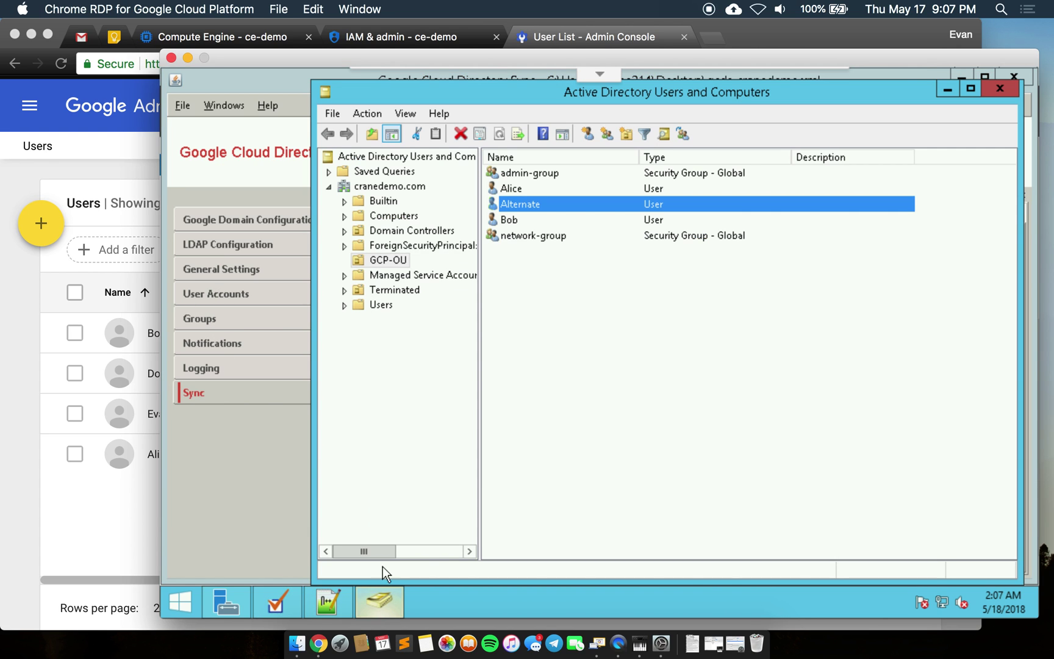
pyautogui.doubleClick(510, 221)
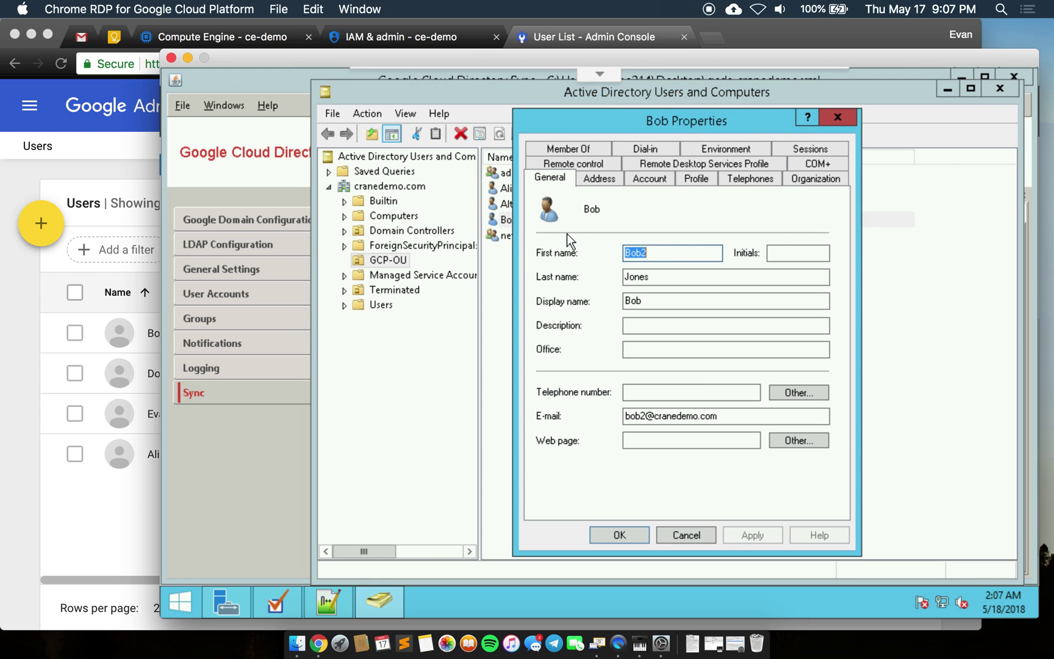
pyautogui.press('Right')
pyautogui.press('BackSpace')
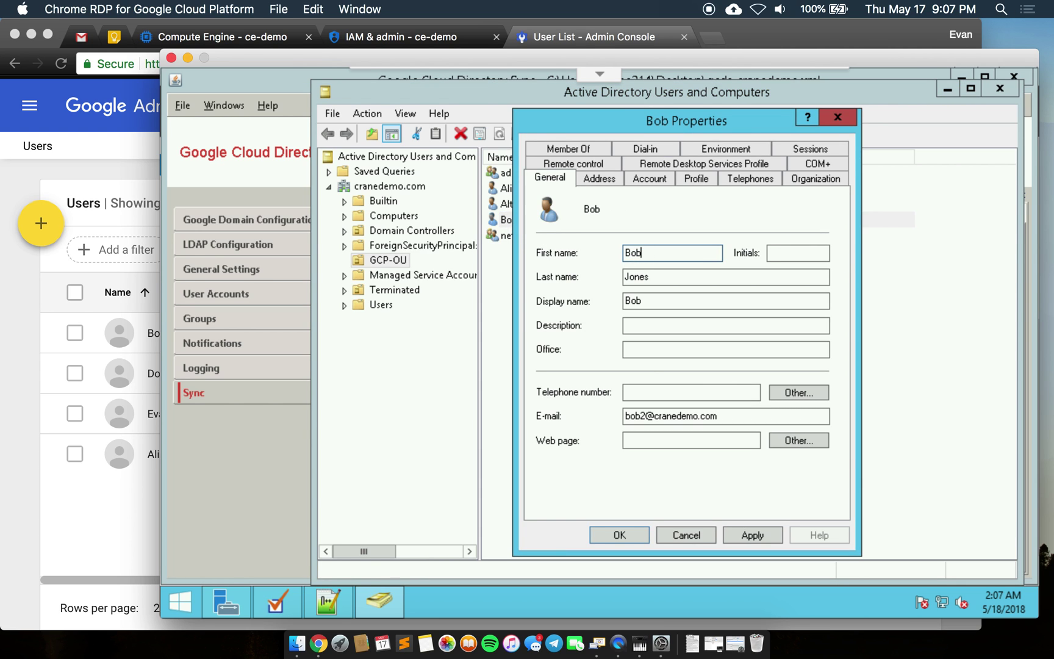
pyautogui.press('Tab')
pyautogui.press('Tab')
pyautogui.press('Right')
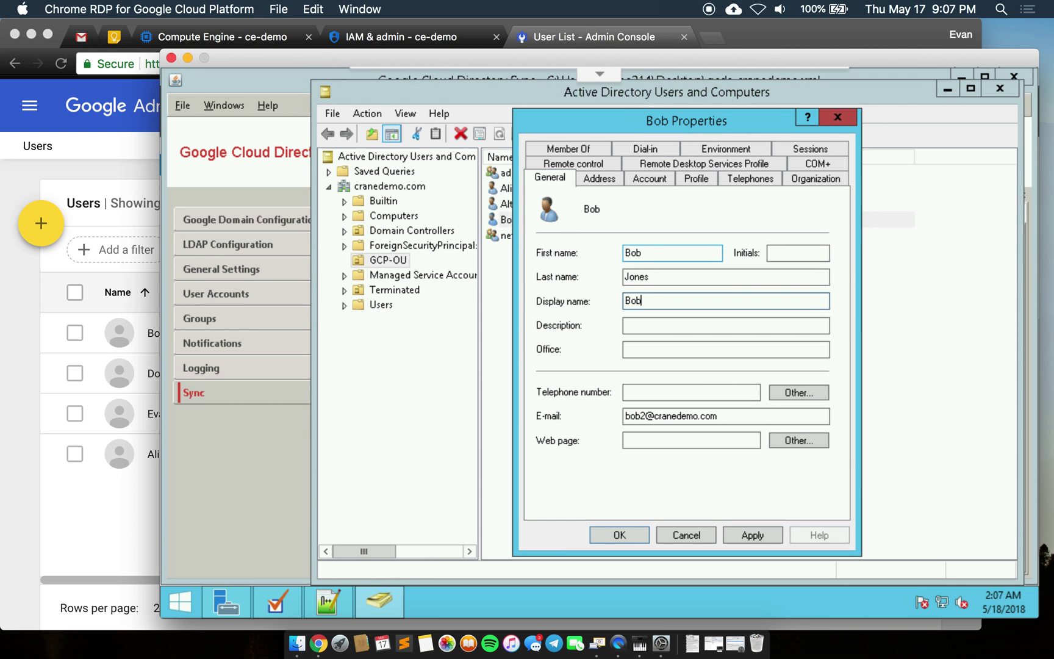
# Delete the 2 from the user's e-mail address, save the properties, and return to GCDS
pyautogui.click(646, 415)
pyautogui.press('BackSpace')
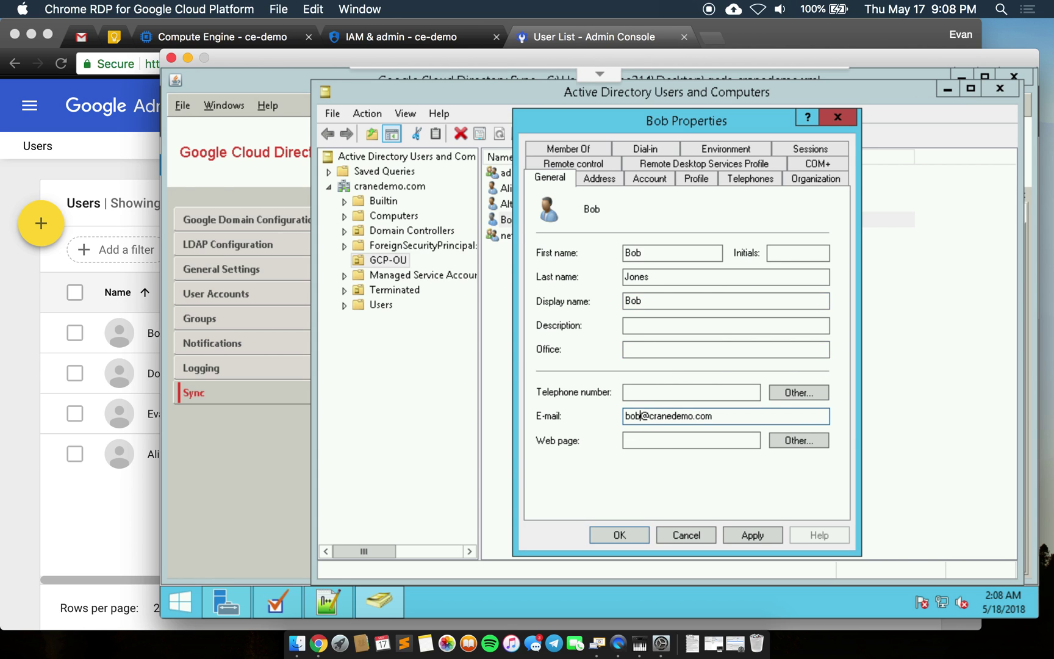
pyautogui.click(750, 536)
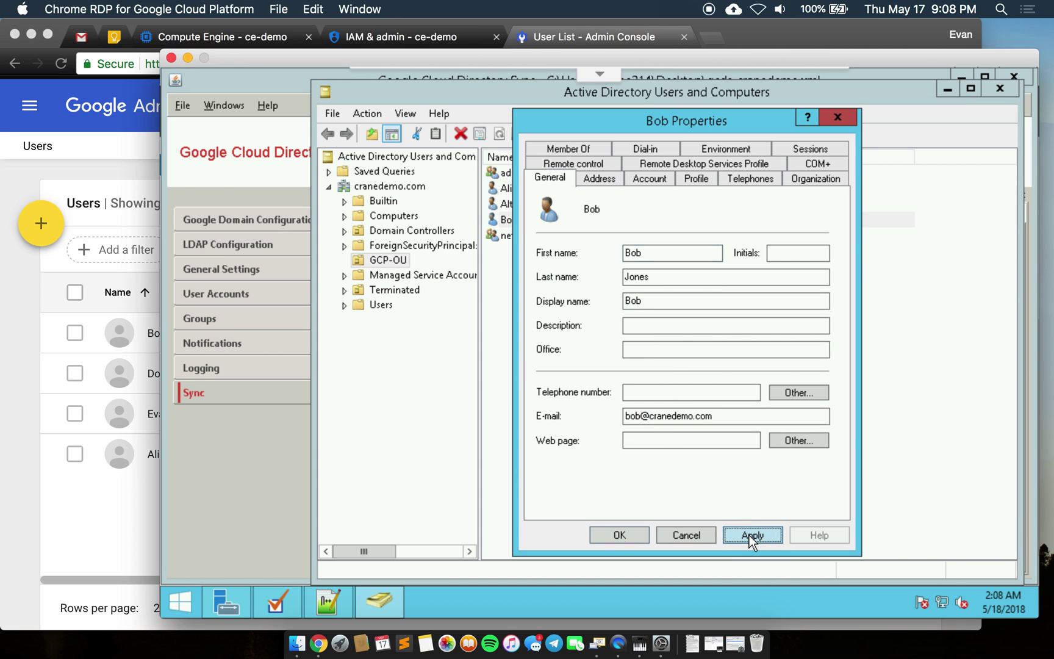
pyautogui.click(617, 534)
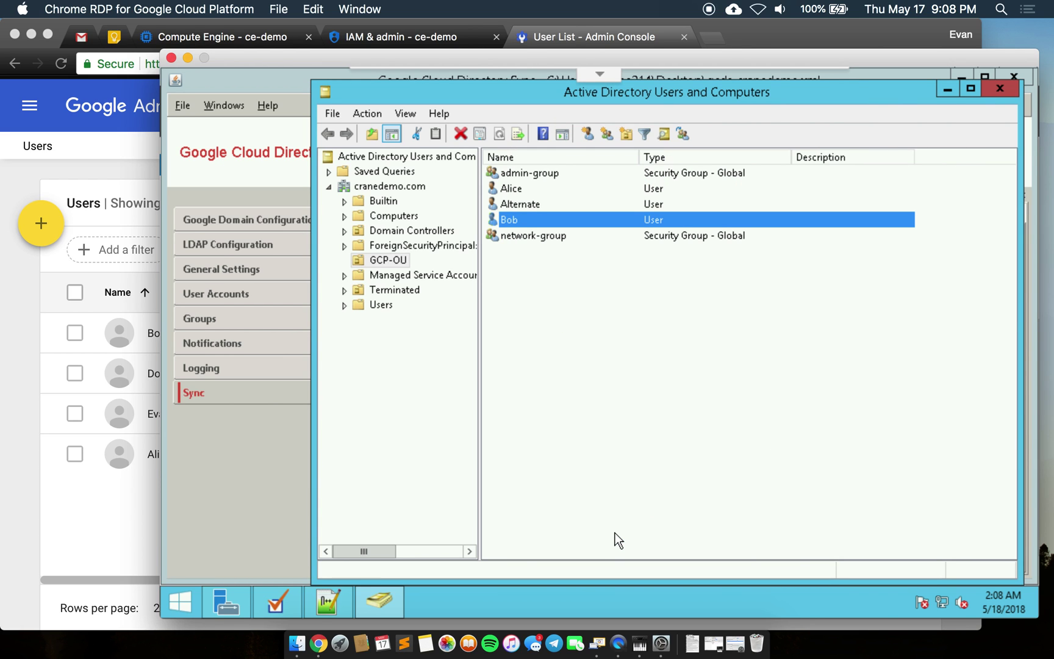
pyautogui.click(244, 489)
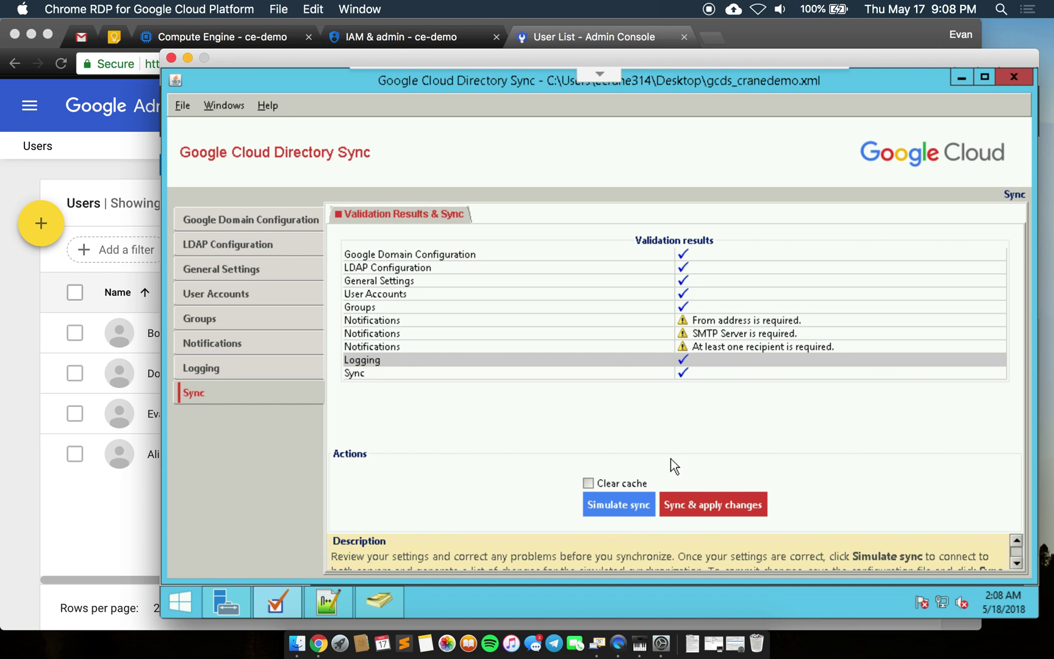
# Start applying the sync changes to the Google domain and confirm with Yes
pyautogui.click(725, 507)
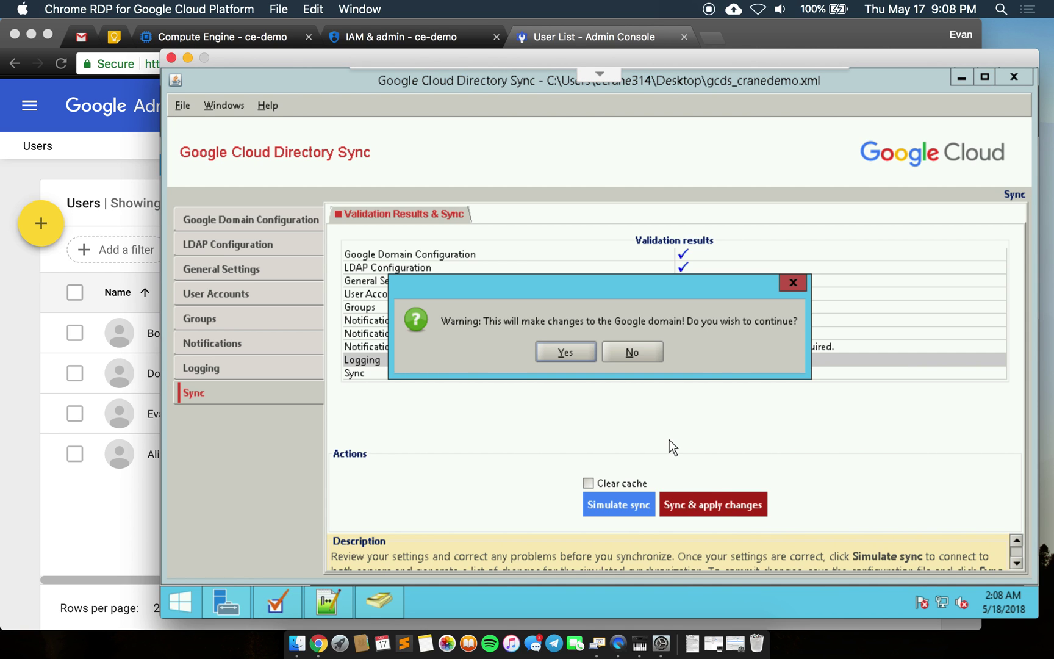
pyautogui.click(564, 354)
pyautogui.moveTo(554, 255); pyautogui.dragTo(450, 157)
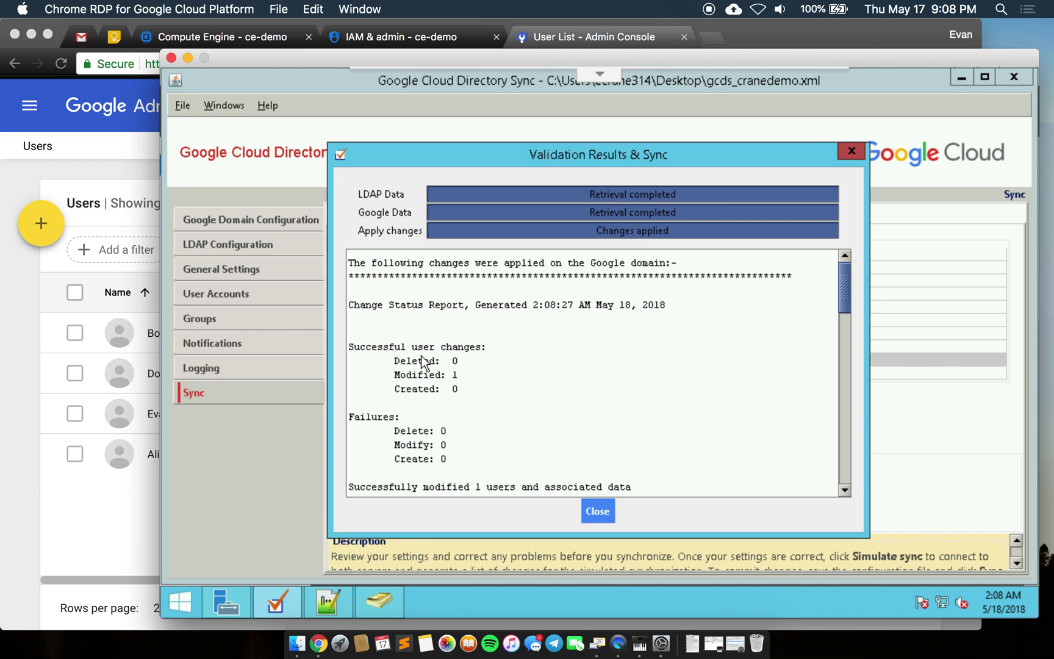
# Review the change report of one modified user and one group, then return to Google Admin
pyautogui.moveTo(845, 293); pyautogui.dragTo(843, 335)
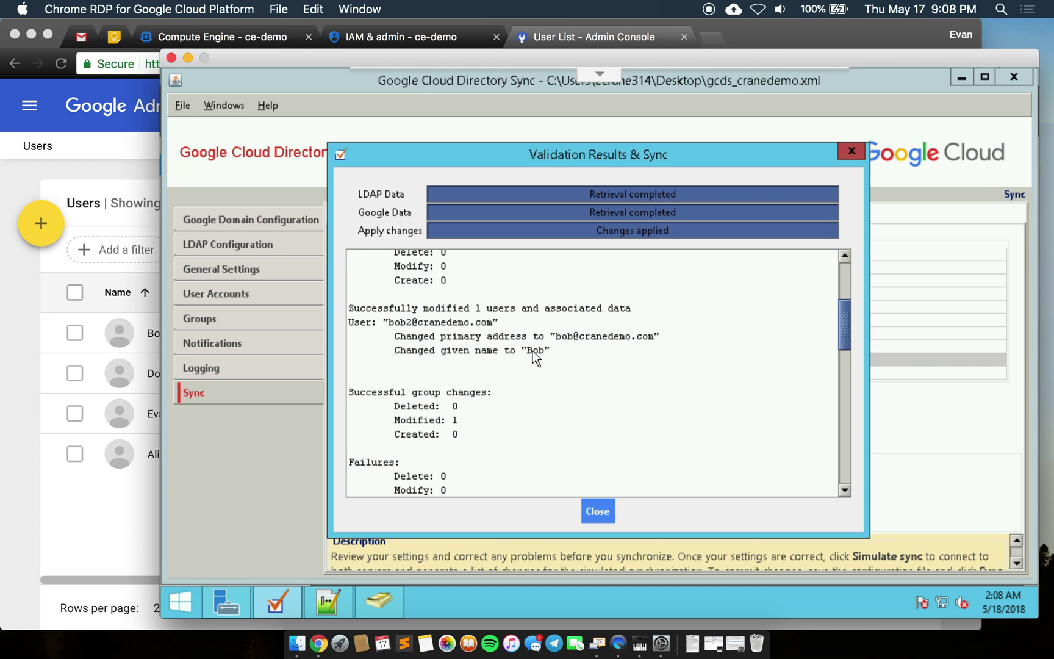
pyautogui.click(598, 511)
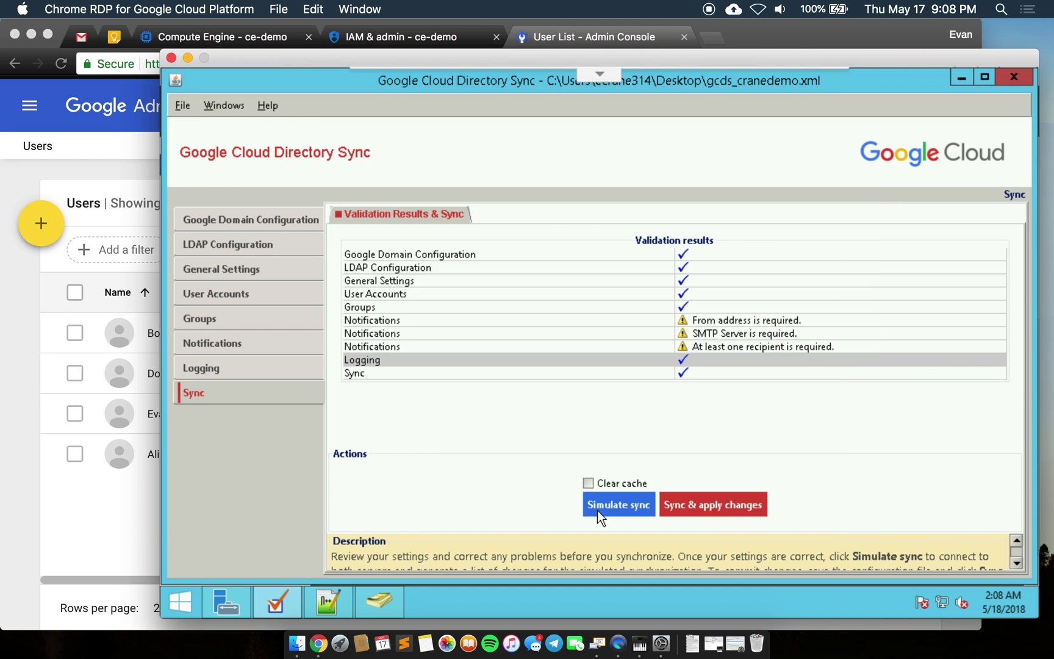
pyautogui.click(23, 379)
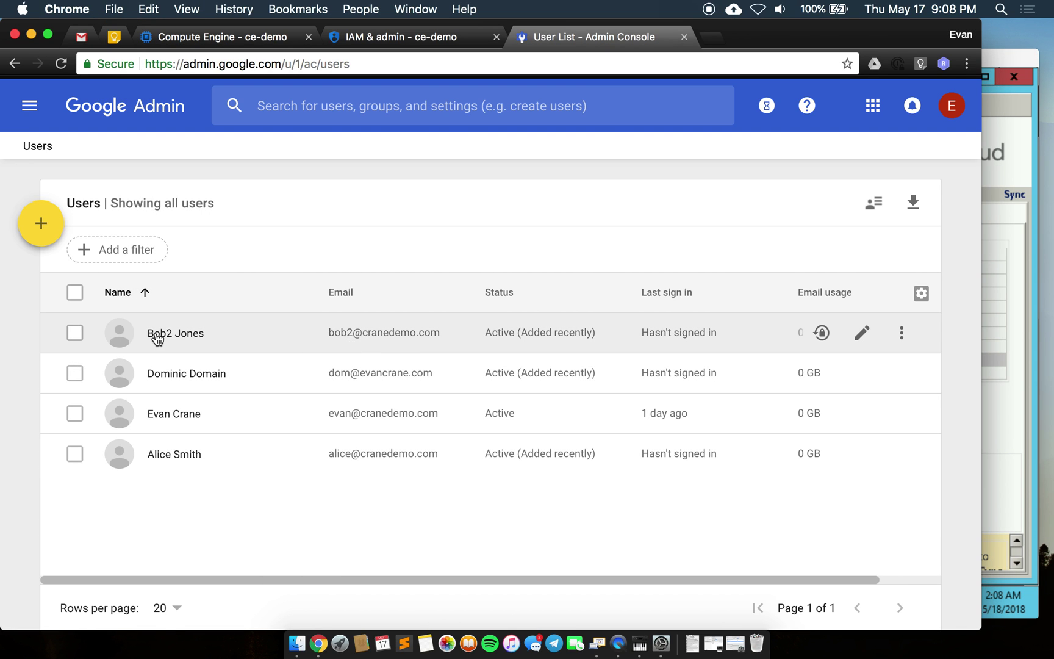
# Reload the Users list, then open Directory > Groups to see admin-group and network-group
pyautogui.click(322, 342)
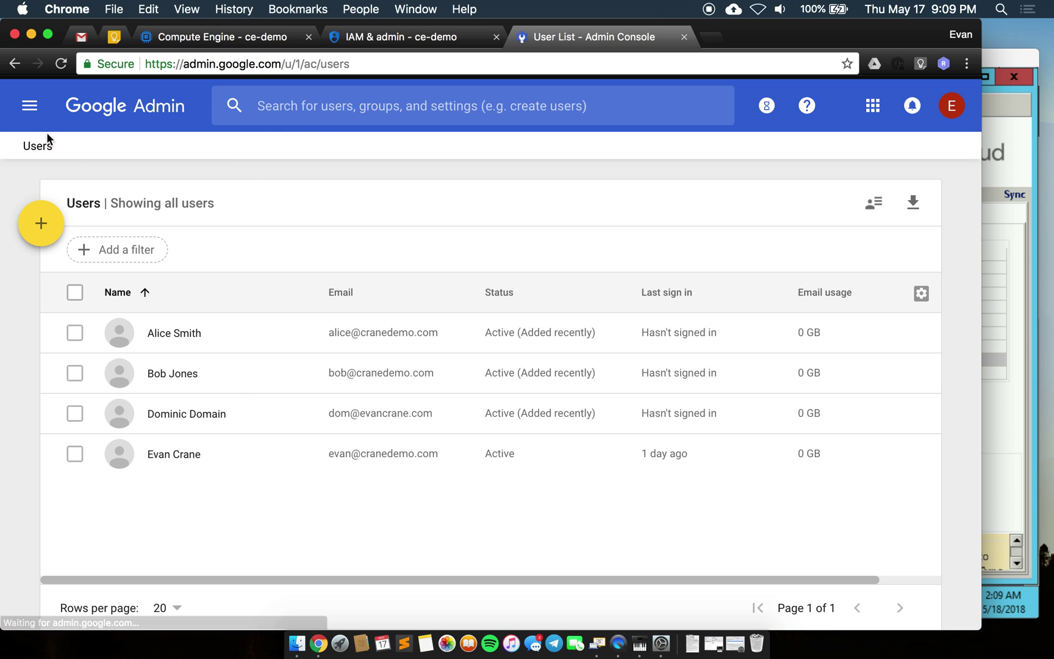
pyautogui.click(27, 114)
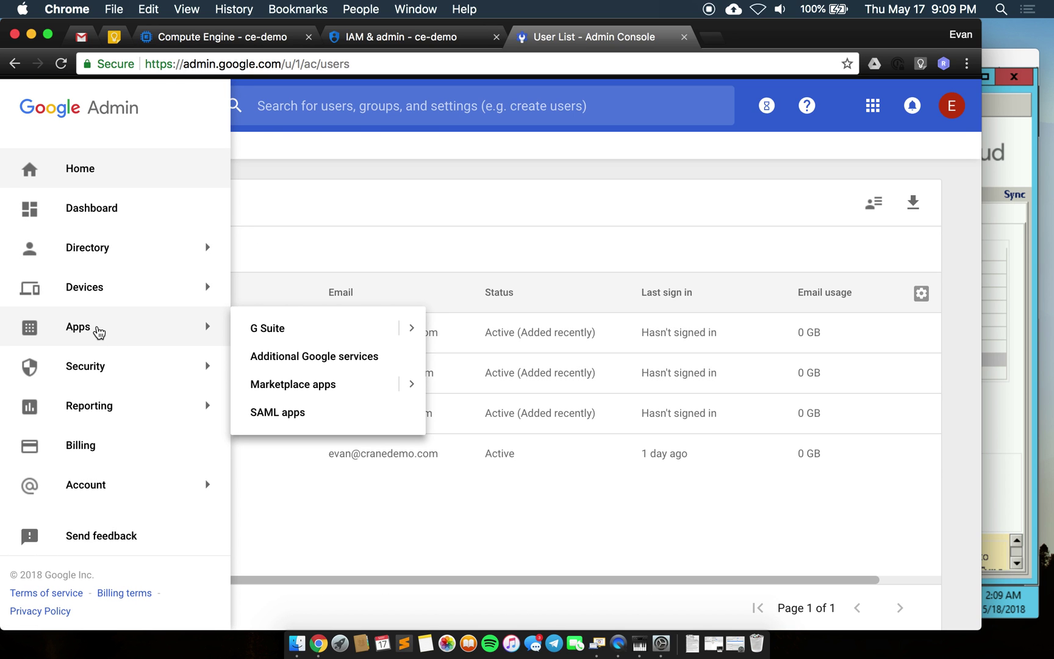
pyautogui.moveTo(140, 264)
pyautogui.click(267, 278)
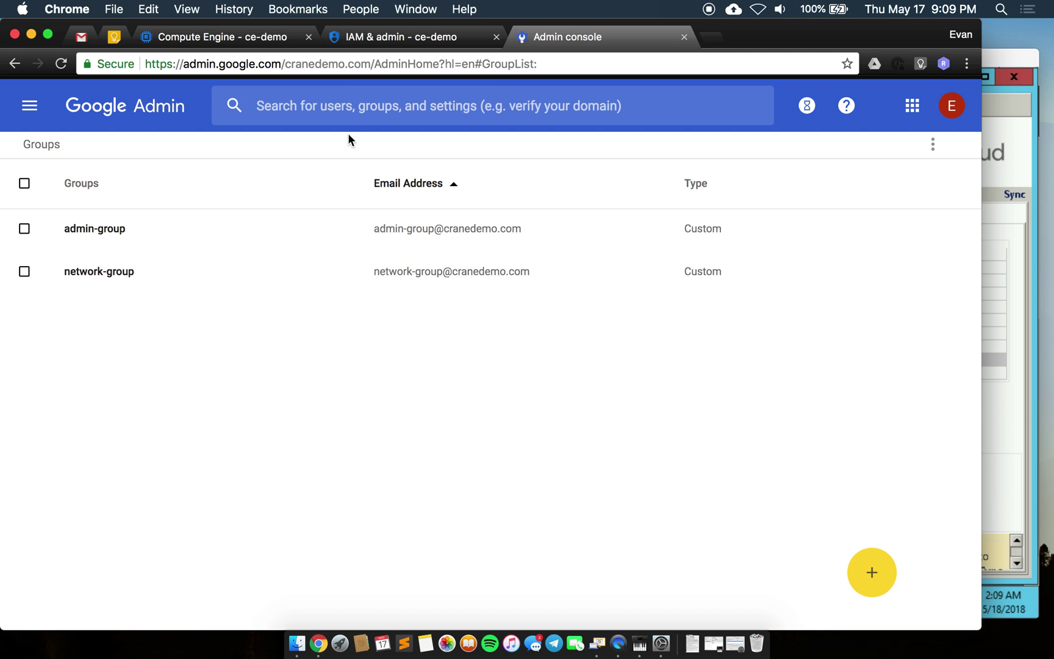
pyautogui.click(370, 39)
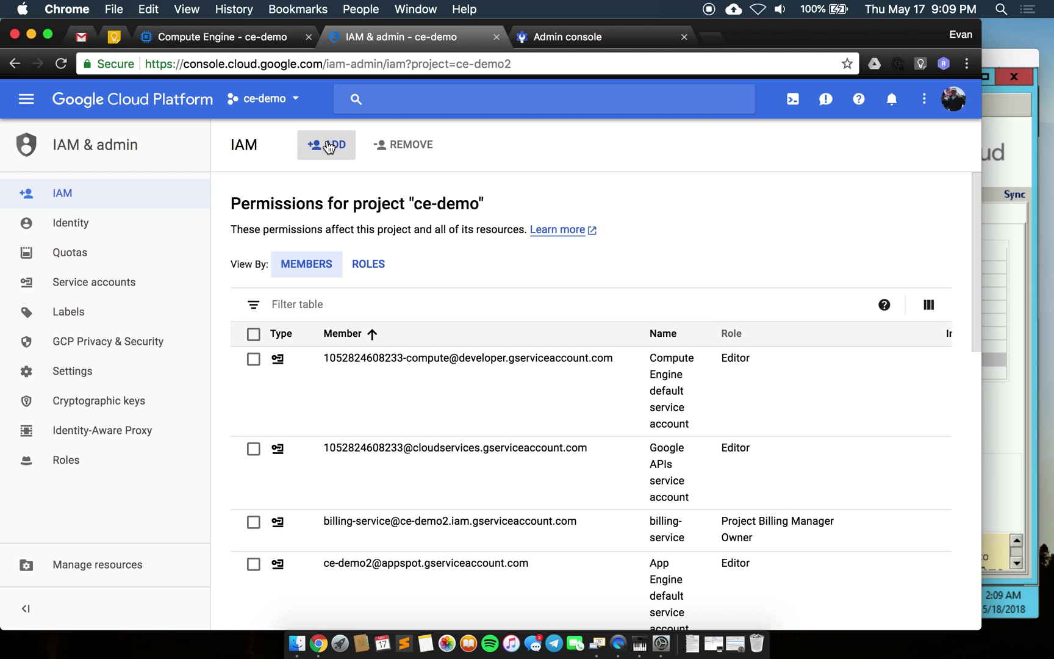
pyautogui.click(328, 147)
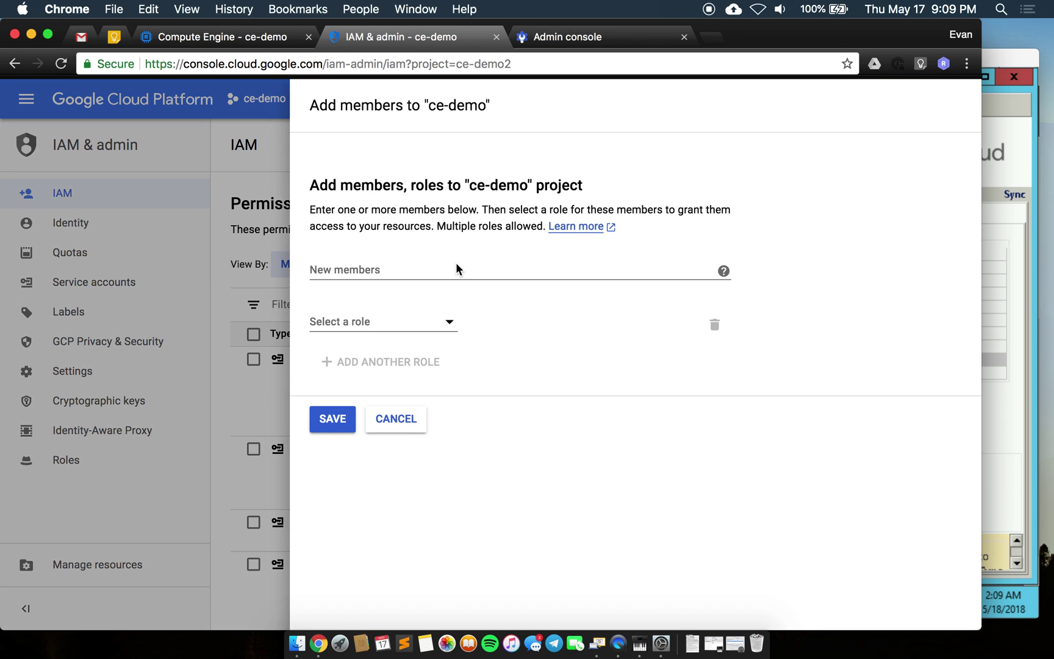
pyautogui.click(454, 269)
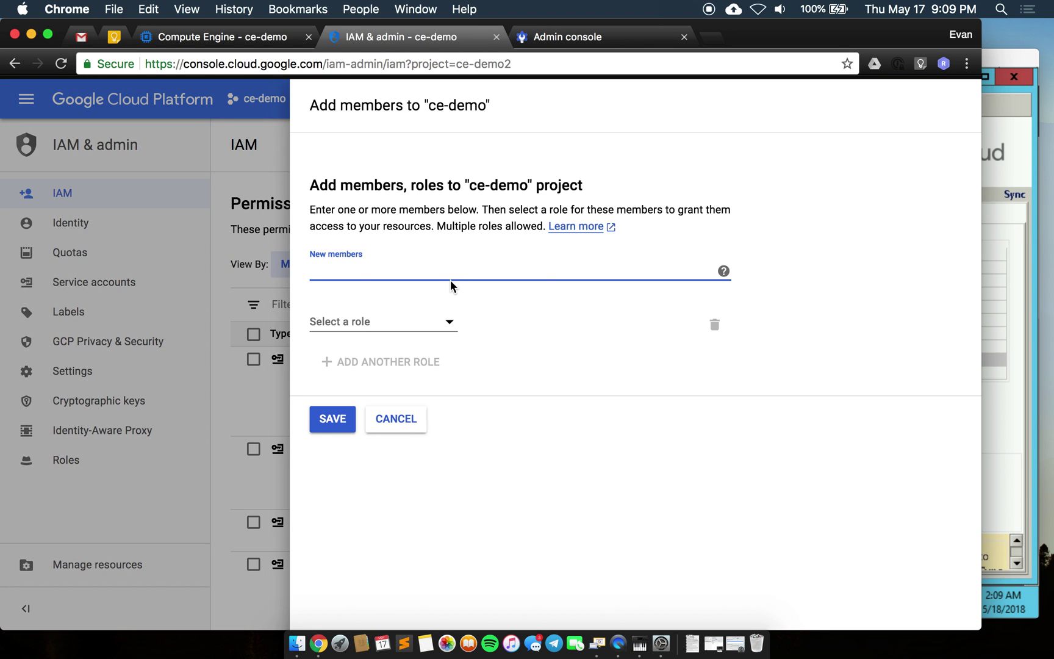
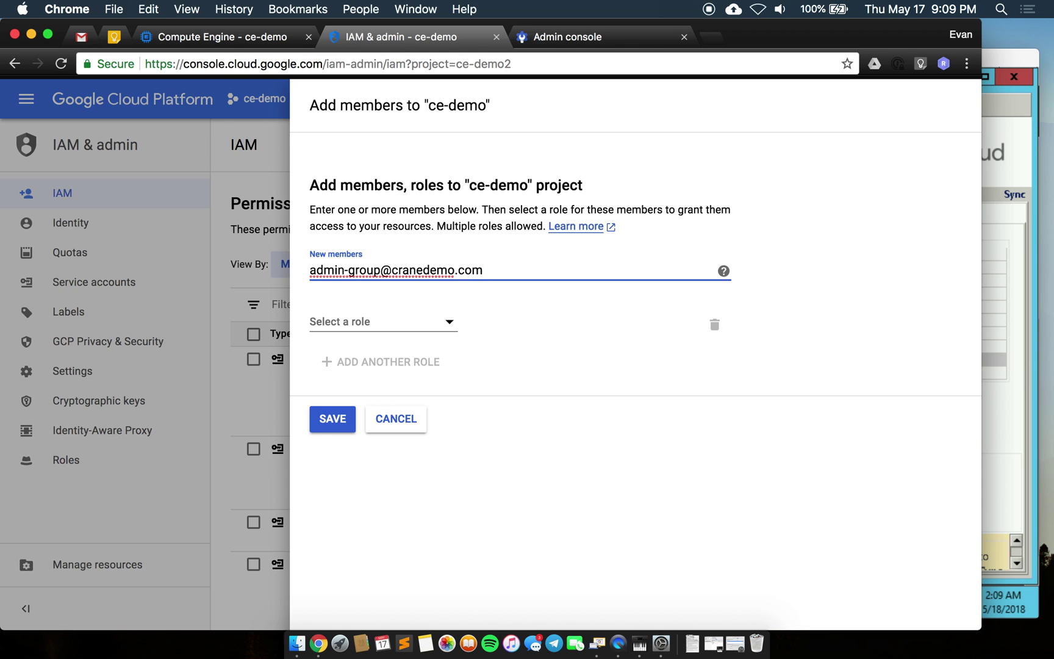
pyautogui.press('Return')
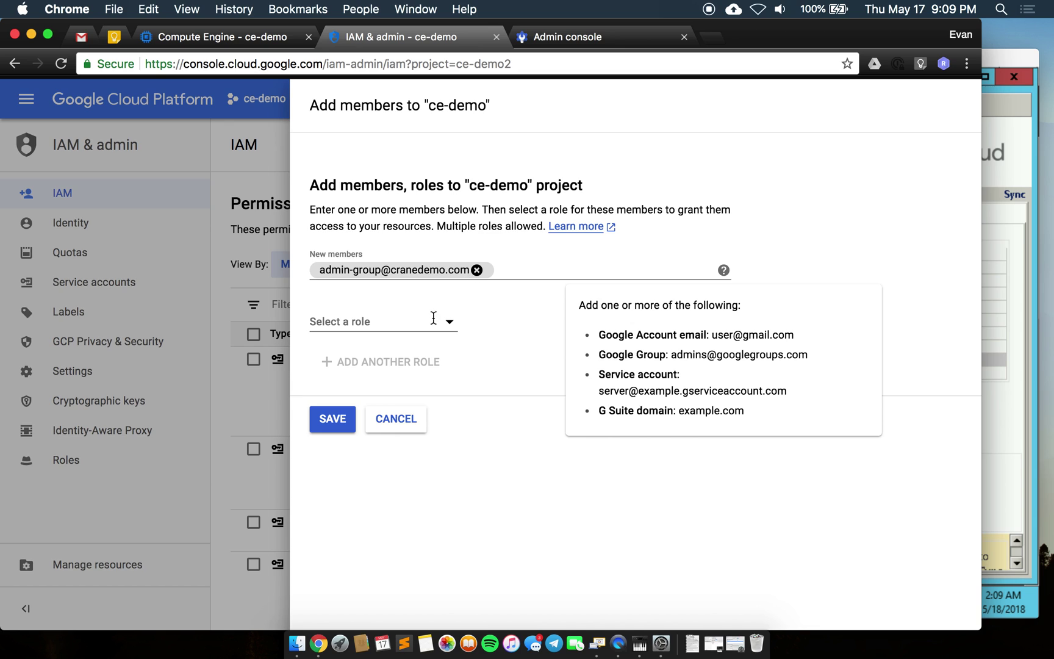
pyautogui.click(393, 324)
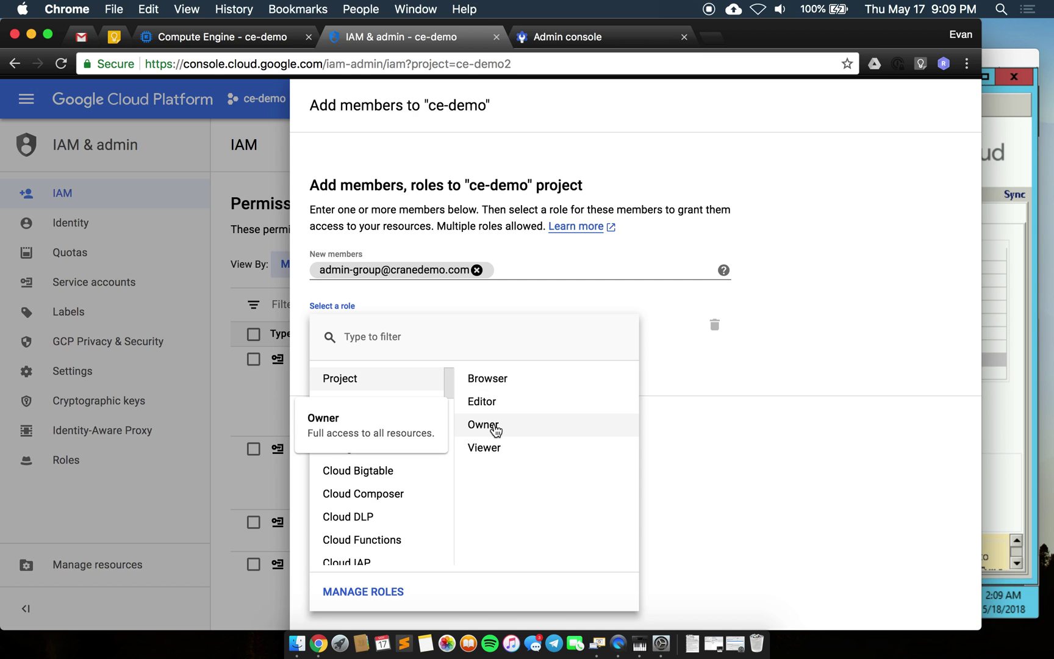
pyautogui.click(496, 406)
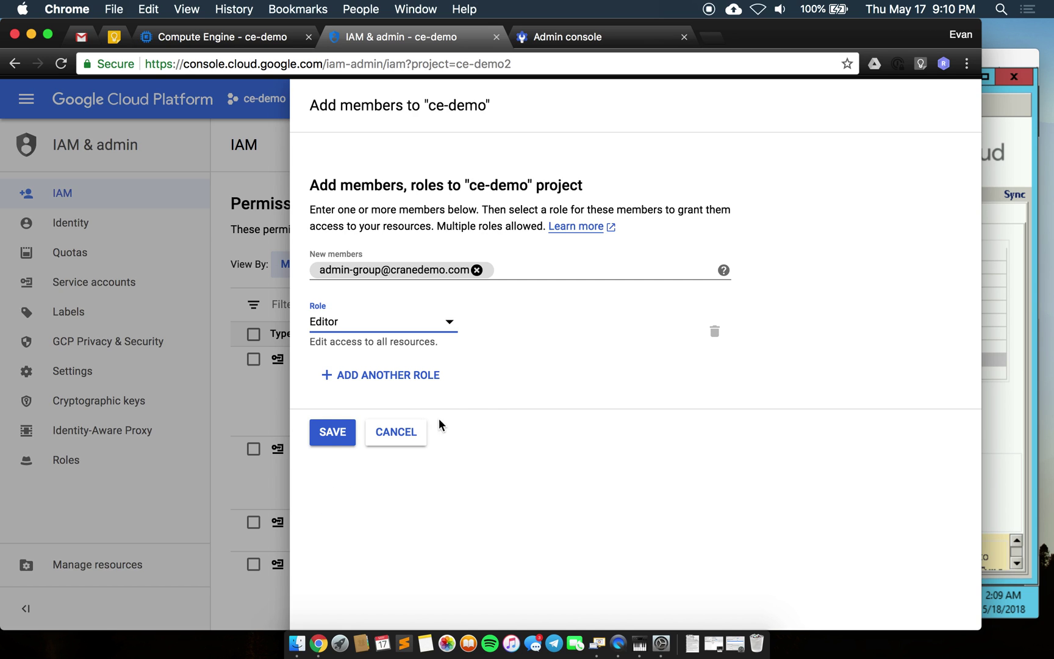
pyautogui.click(340, 438)
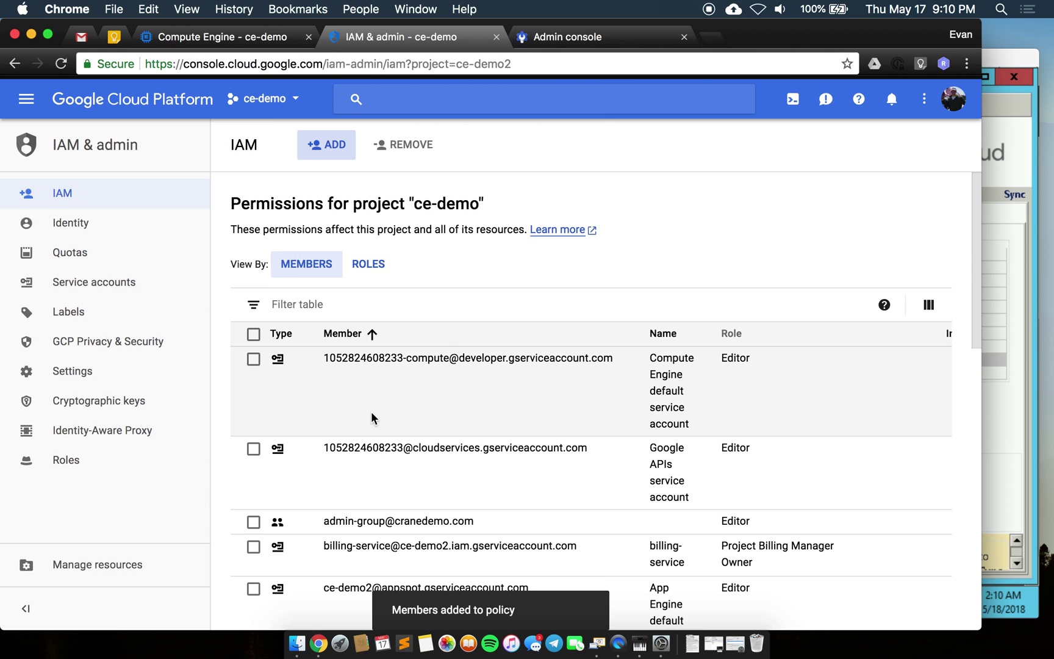
pyautogui.scroll(-1, 487, 304)
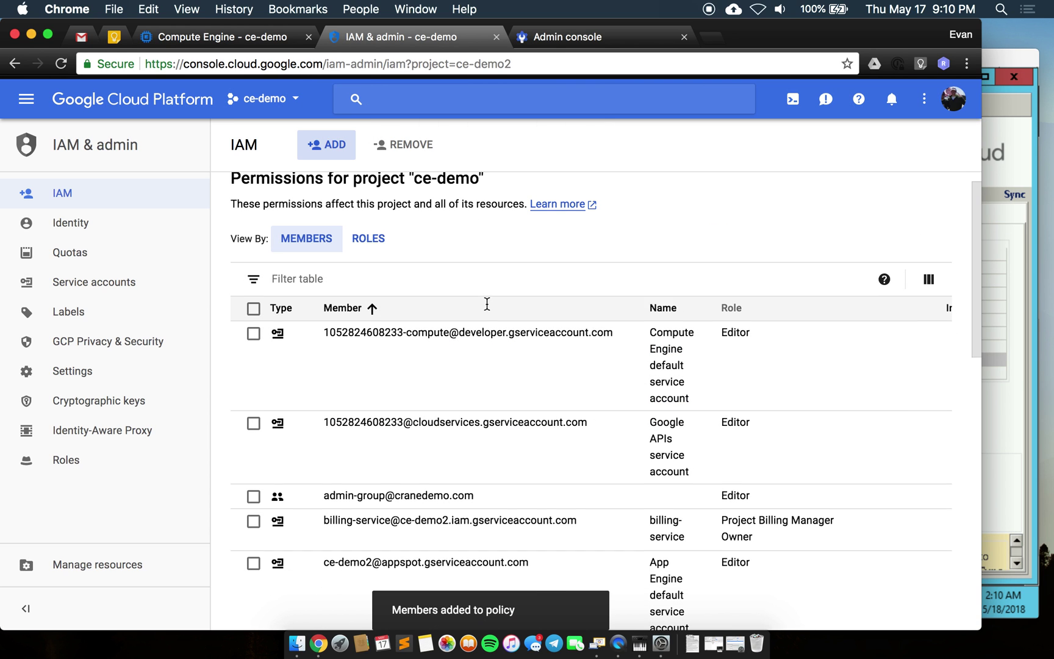
pyautogui.click(272, 105)
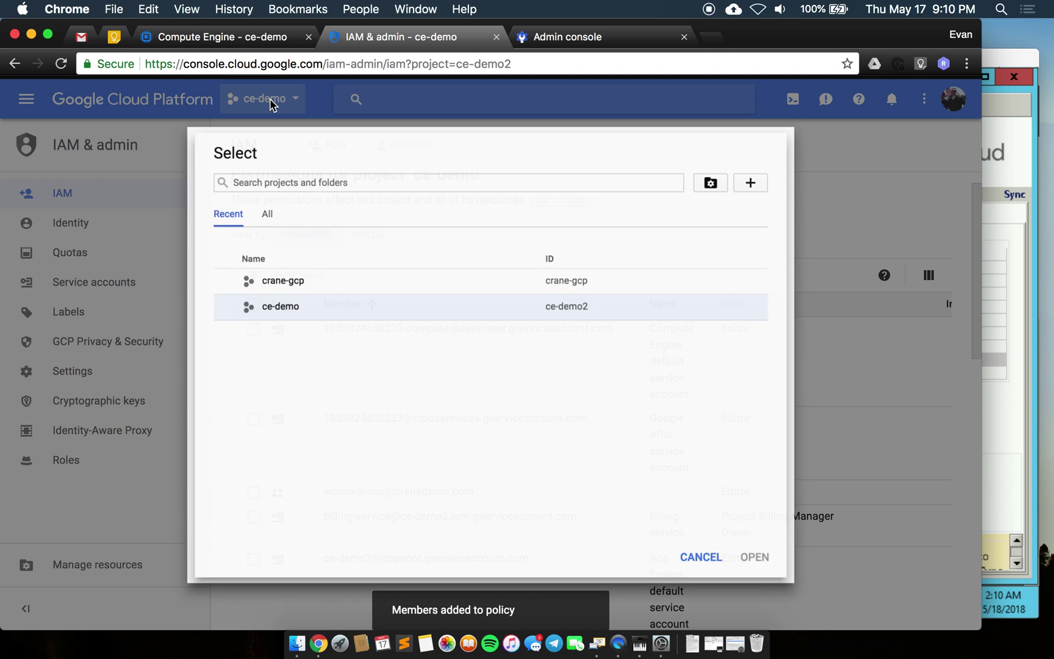
pyautogui.click(327, 105)
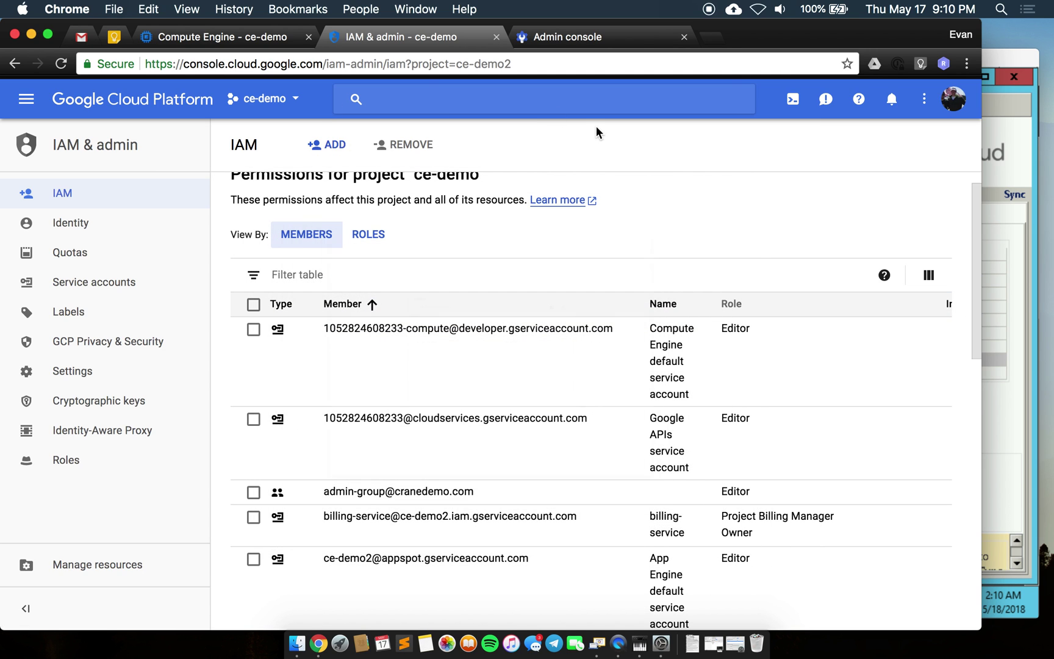
pyautogui.scroll(-2, 544, 264)
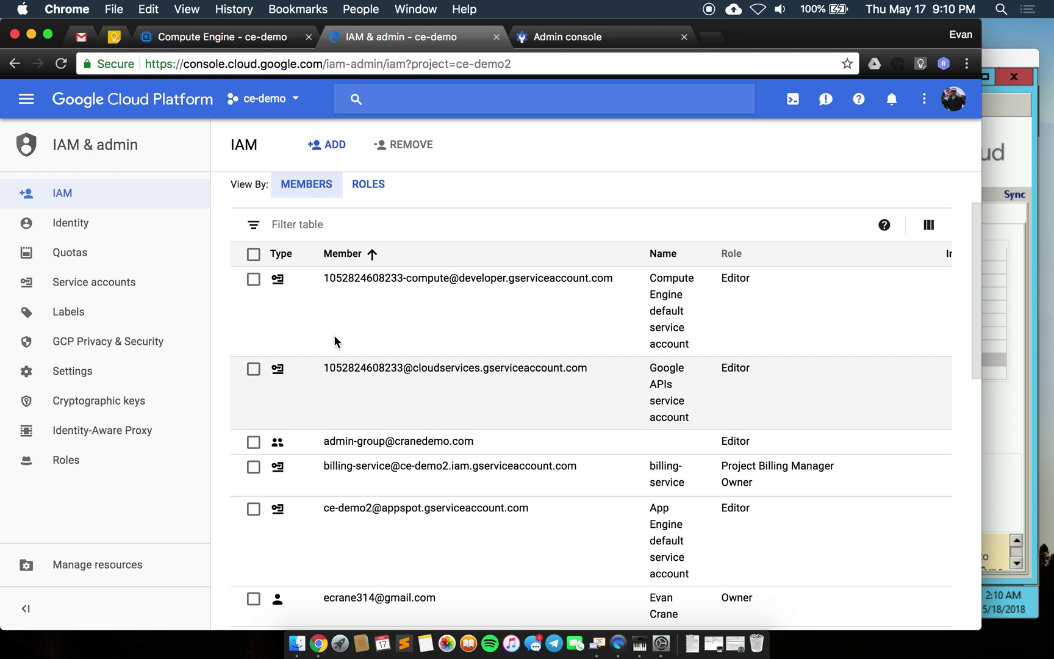
pyautogui.click(328, 146)
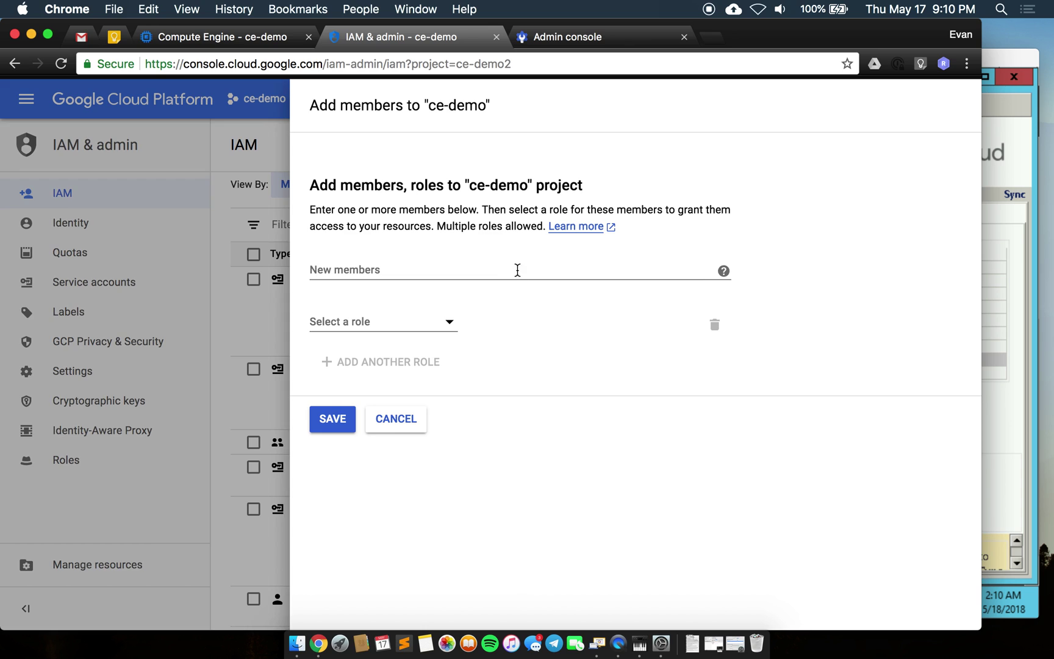
pyautogui.click(489, 269)
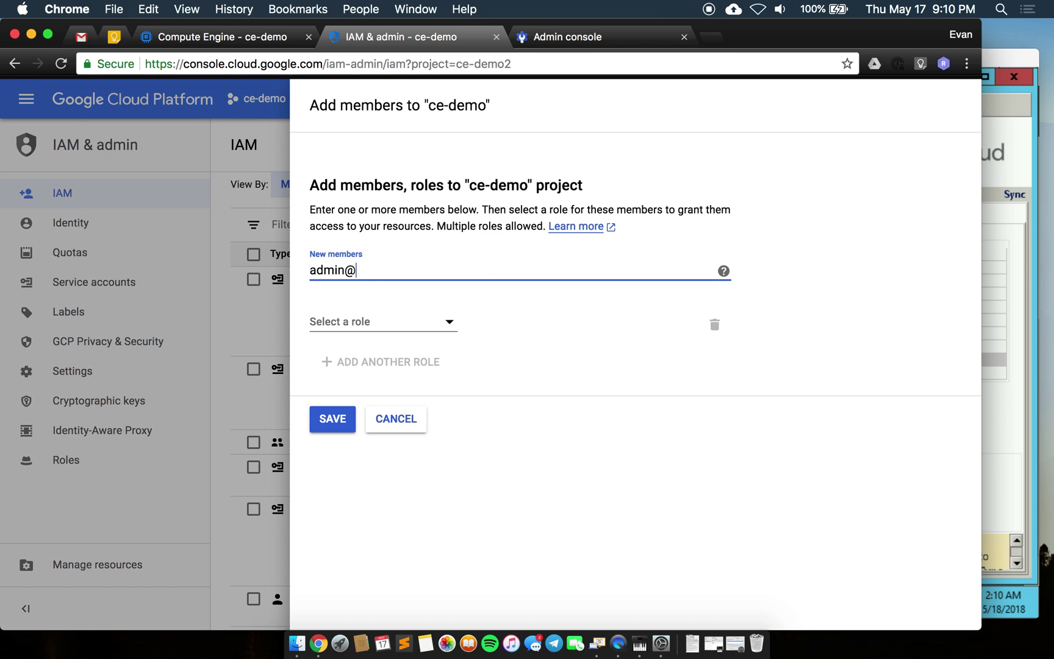
pyautogui.press('Return')
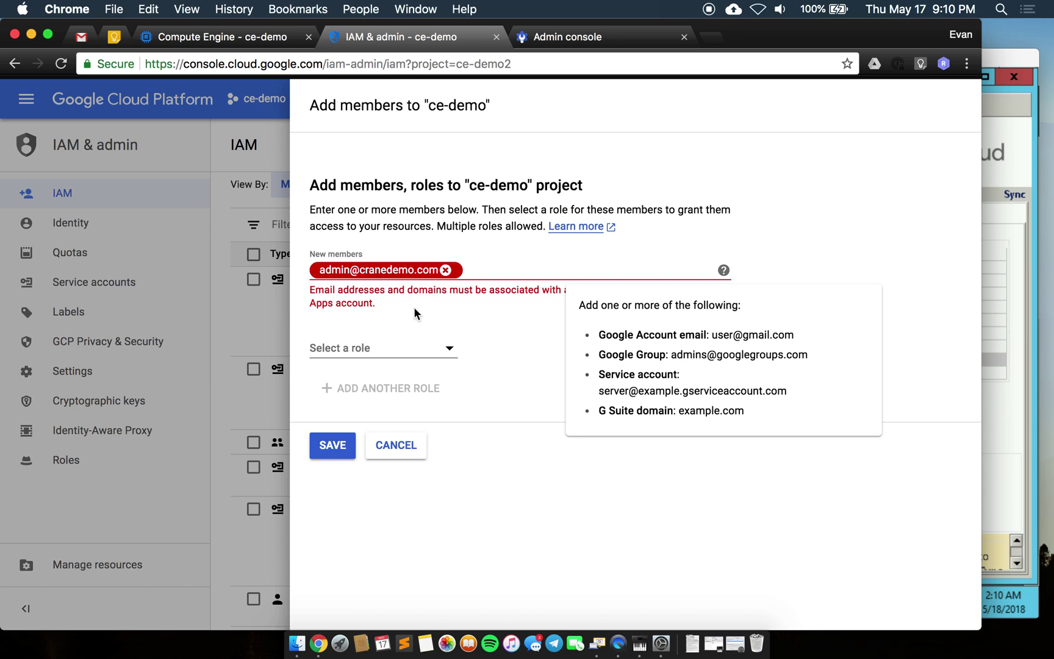
pyautogui.click(419, 317)
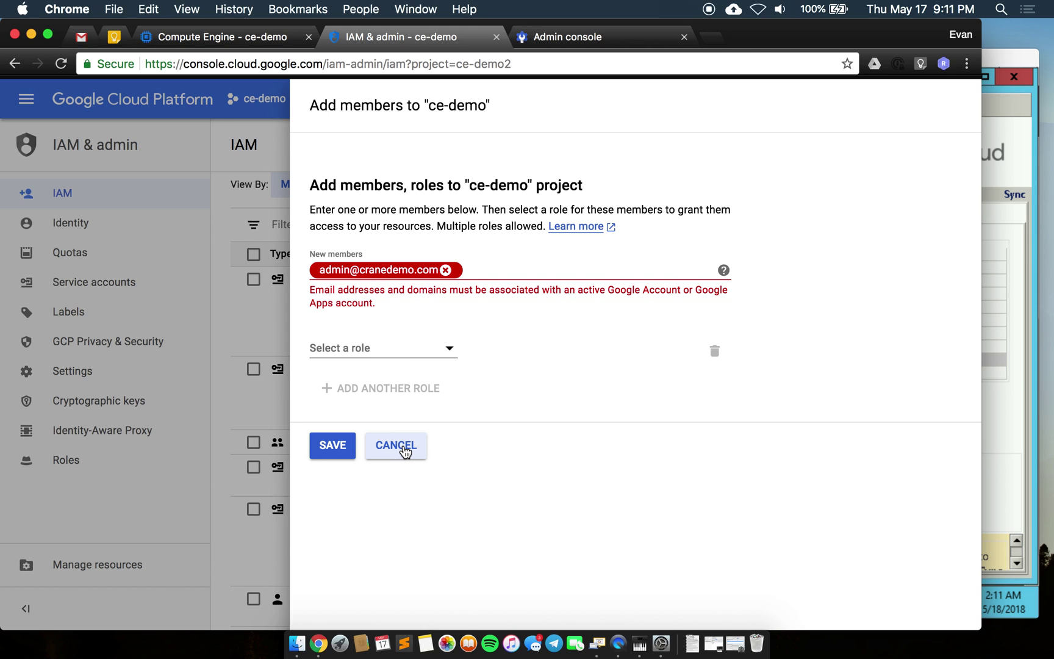
pyautogui.click(446, 271)
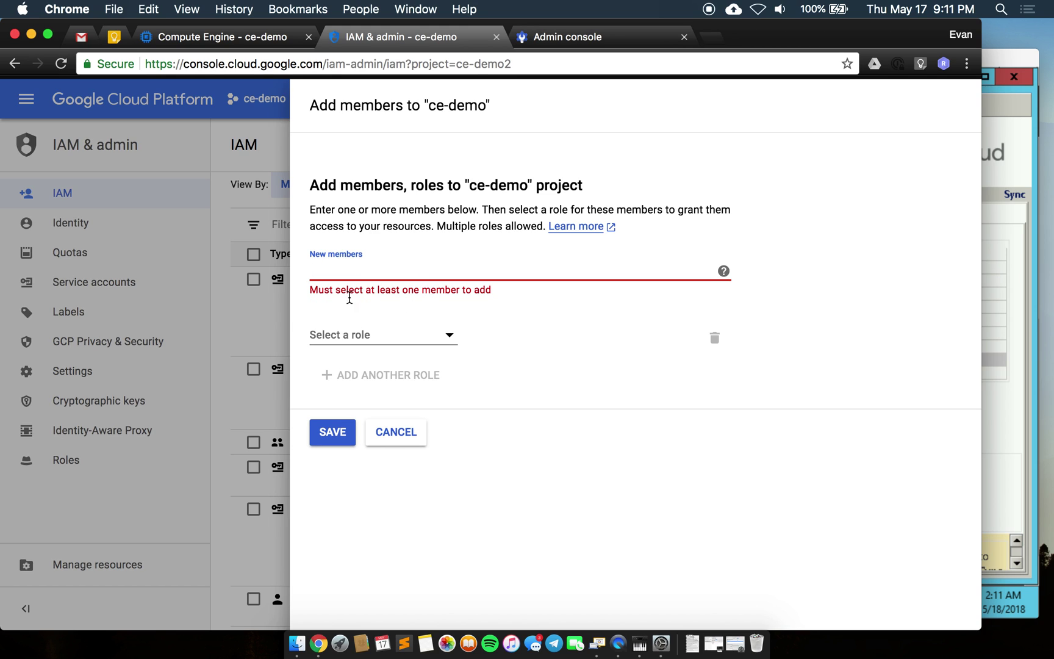
pyautogui.click(391, 440)
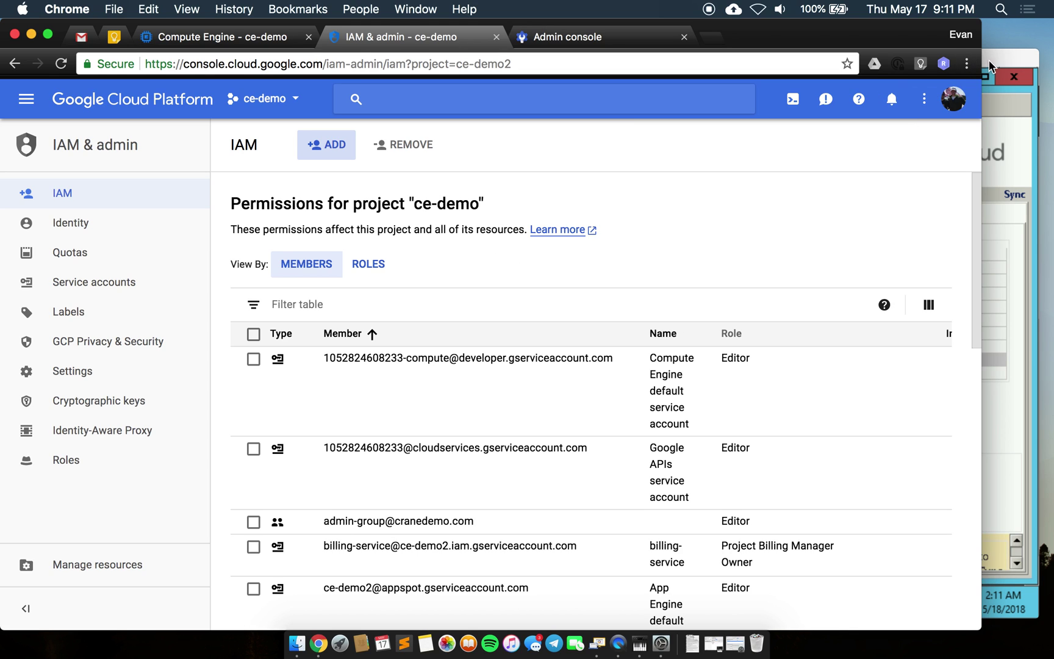
# Go back to the Admin console groups list, then bring the Directory Sync validation results forward
pyautogui.click(609, 42)
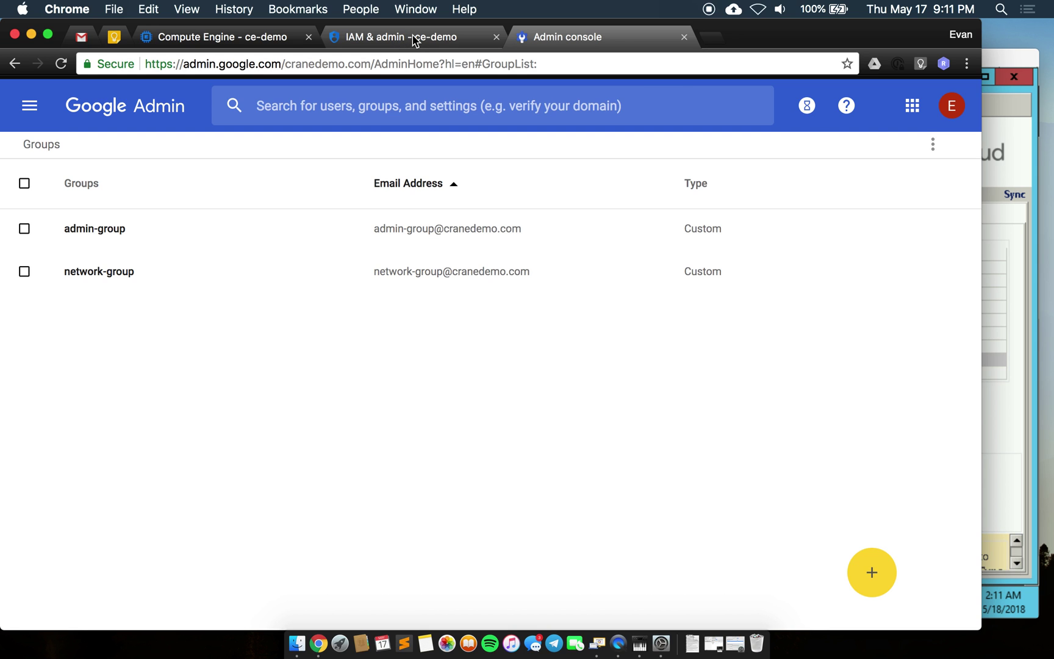
pyautogui.click(990, 59)
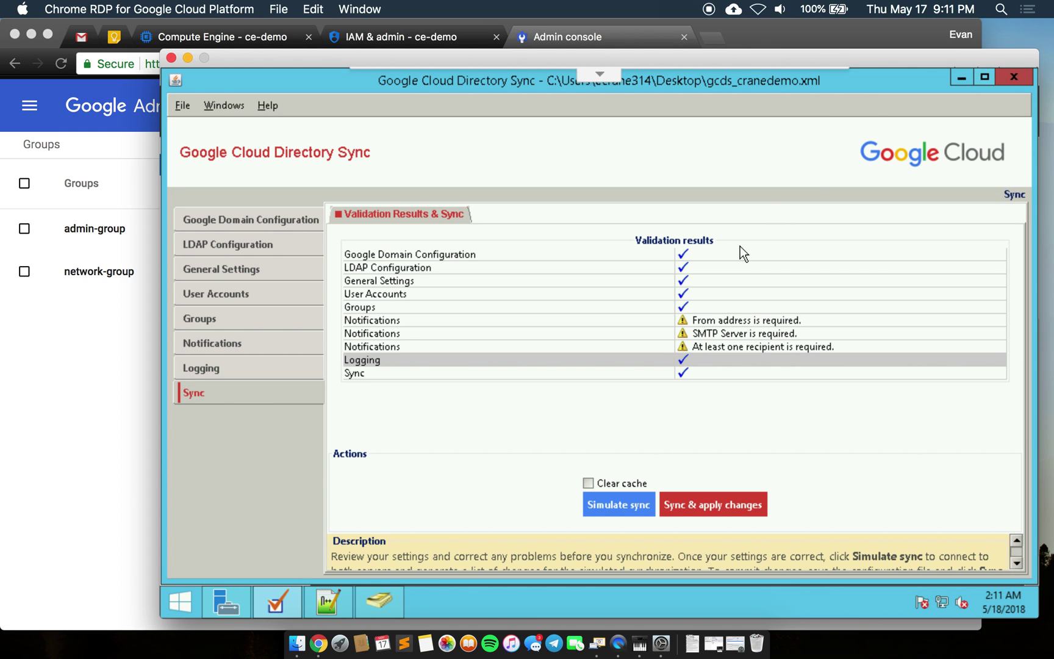